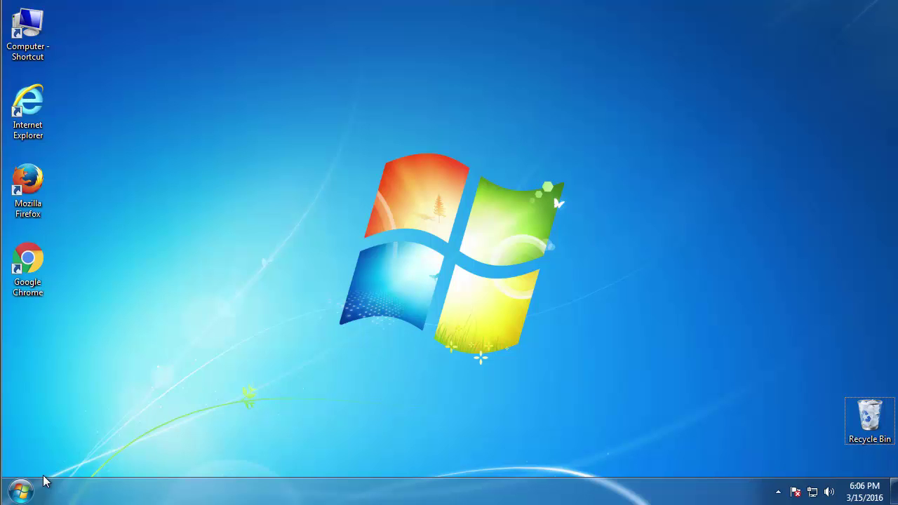
Run msconfig and enable Safe boot (Minimal) on the Boot tab, confirming with OK.
{"action": "left_click", "coordinate": [20, 491]}
{"action": "left_click", "coordinate": [79, 455]}
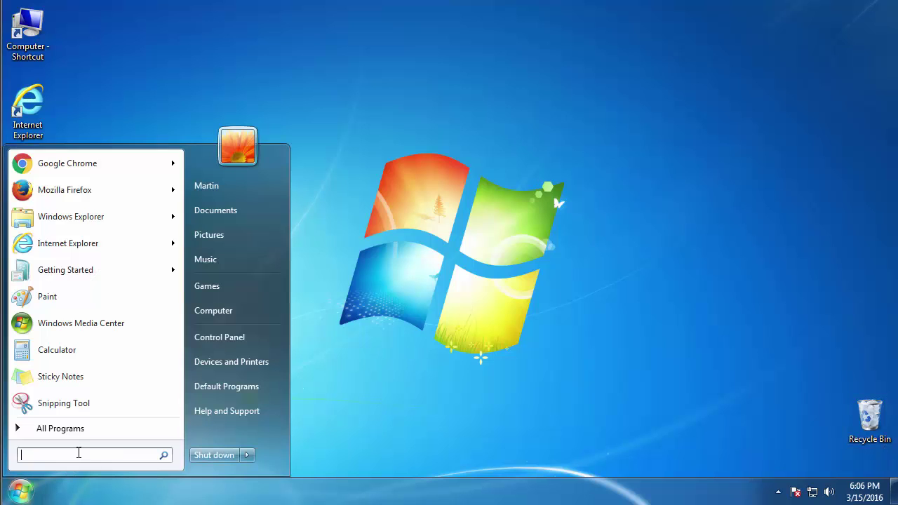
{"action": "type", "text": "msconfig"}
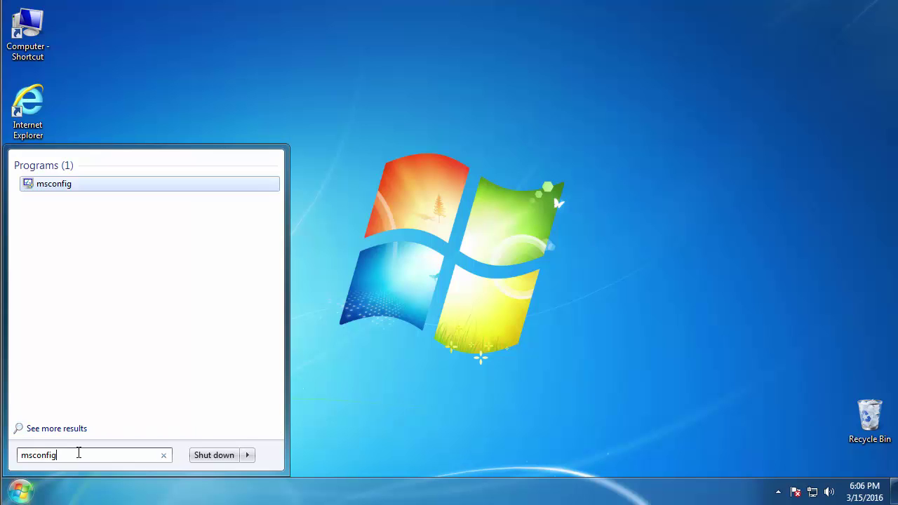
{"action": "key", "text": "Return"}
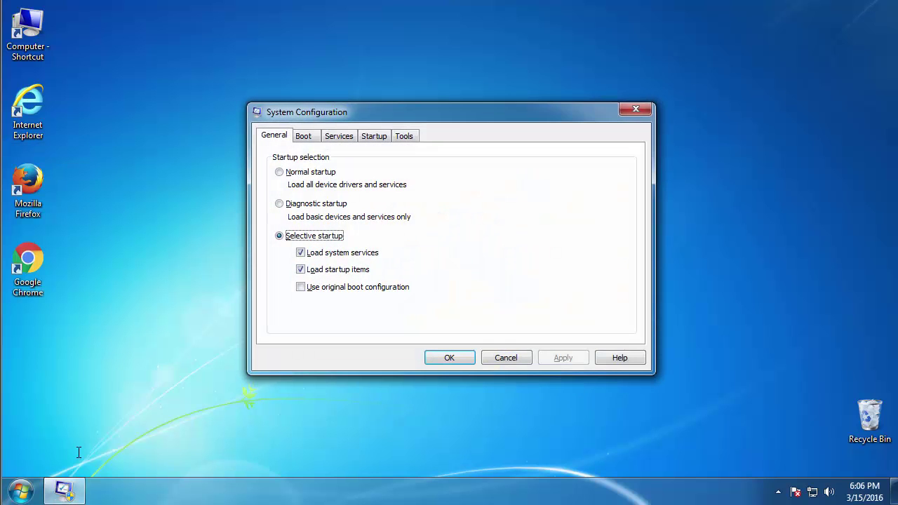
{"action": "left_click", "coordinate": [303, 138]}
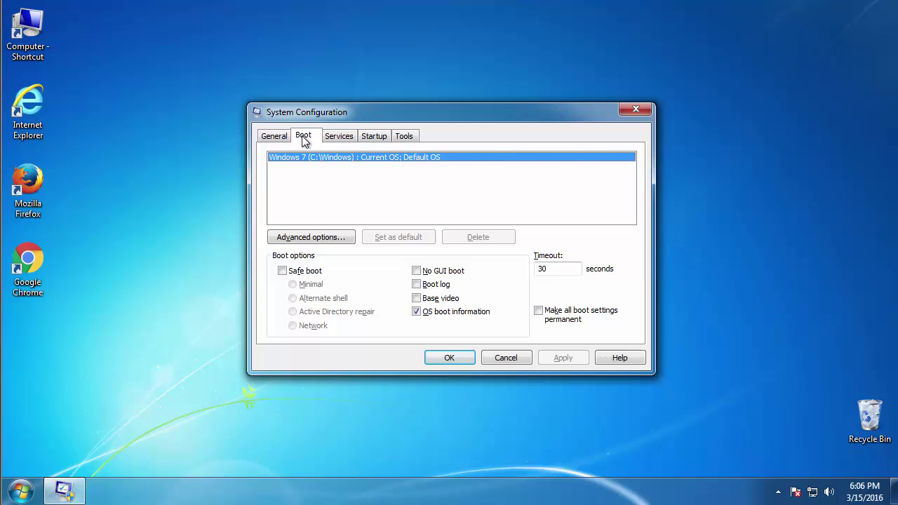
{"action": "left_click", "coordinate": [282, 271]}
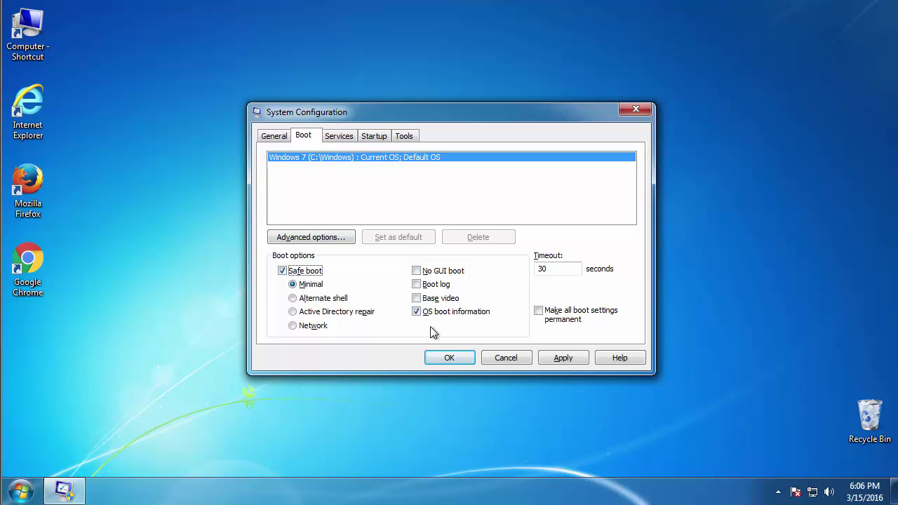
{"action": "left_click", "coordinate": [455, 358]}
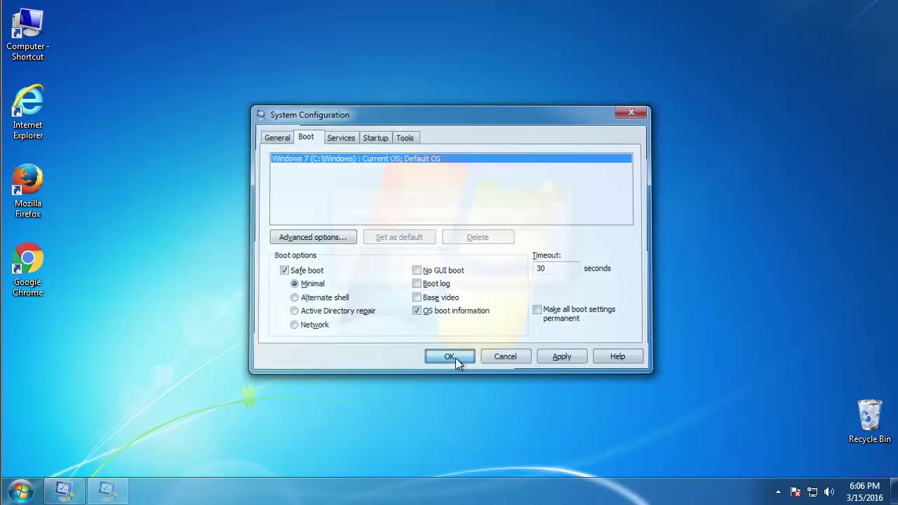
Restart Windows into Safe Mode and close the 'What is safe mode?' help window.
{"action": "left_click", "coordinate": [405, 273]}
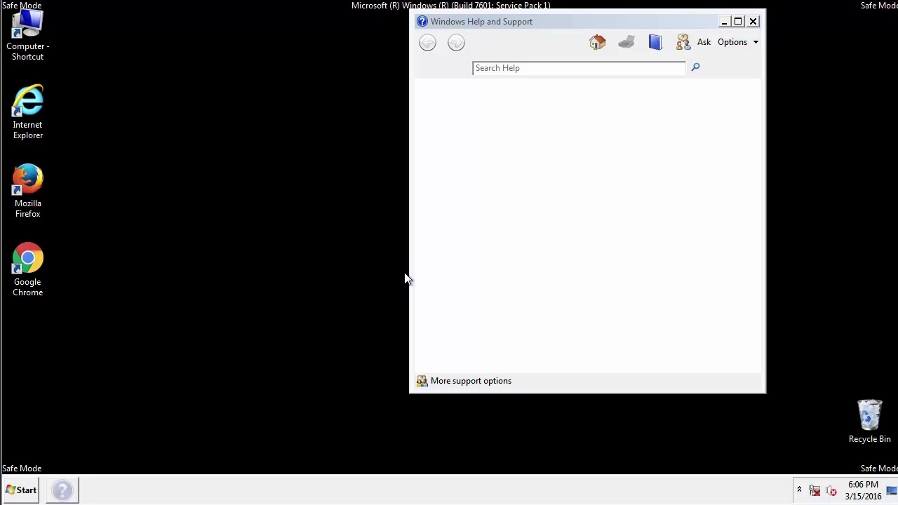
{"action": "left_click", "coordinate": [753, 21]}
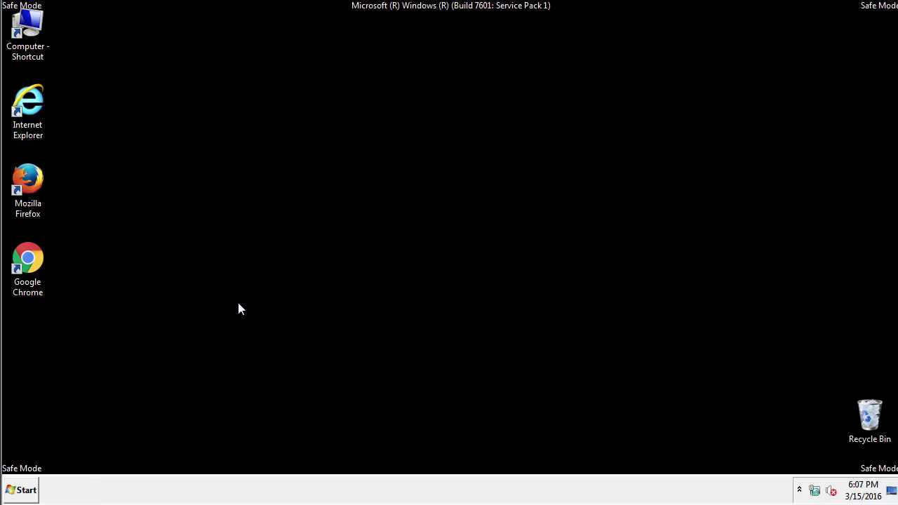
{"action": "left_click", "coordinate": [21, 490]}
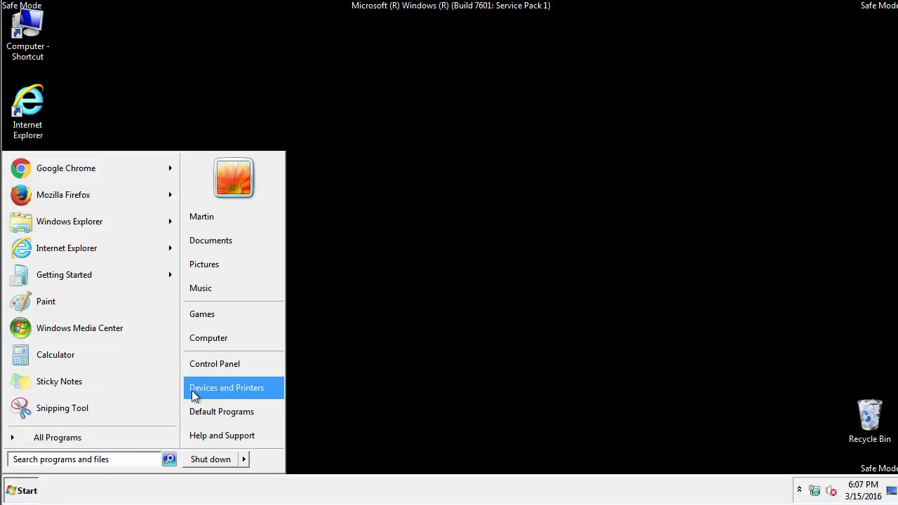
In Control Panel's Folder Options, enable Always show menus and showing hidden files, folders, and drives.
{"action": "left_click", "coordinate": [227, 364]}
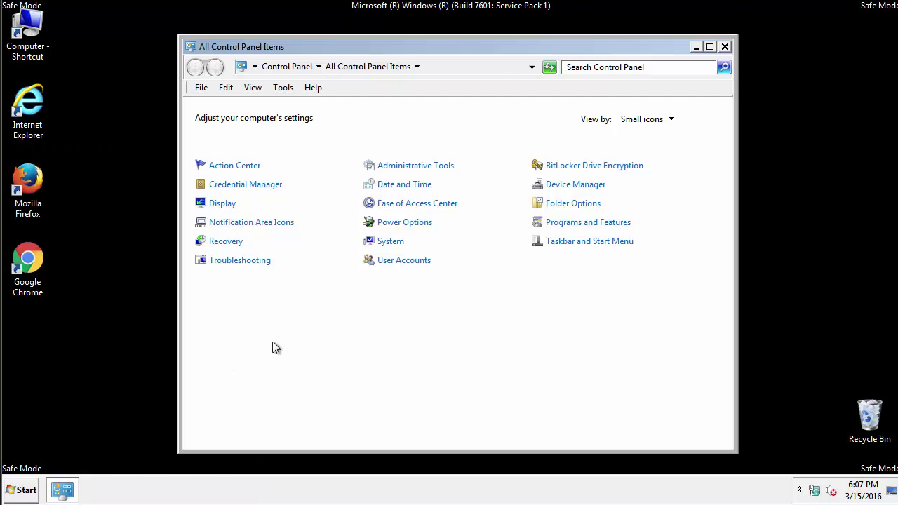
{"action": "left_click", "coordinate": [576, 202]}
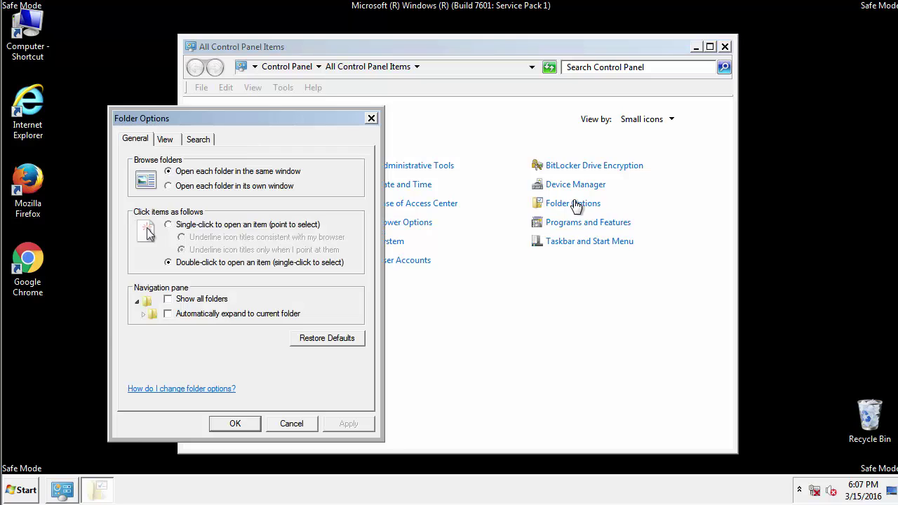
{"action": "left_click", "coordinate": [166, 142]}
{"action": "left_click", "coordinate": [153, 267]}
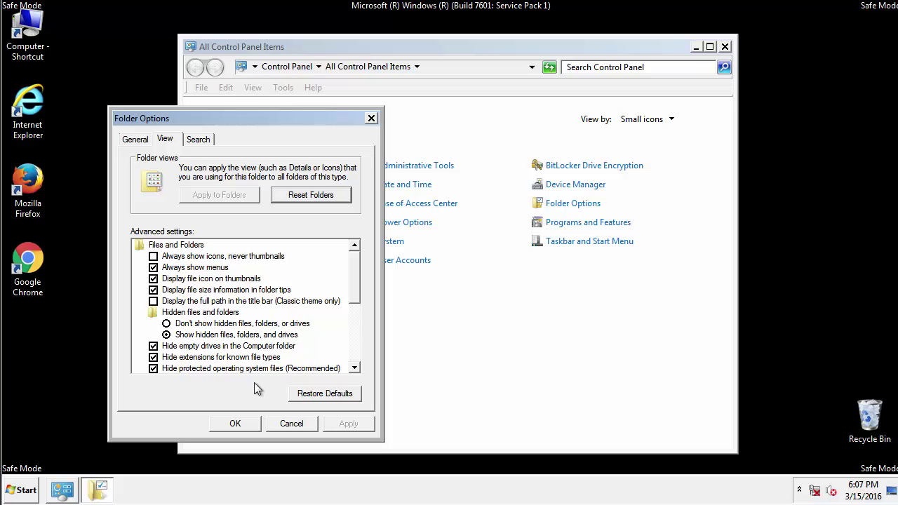
{"action": "left_click", "coordinate": [237, 423]}
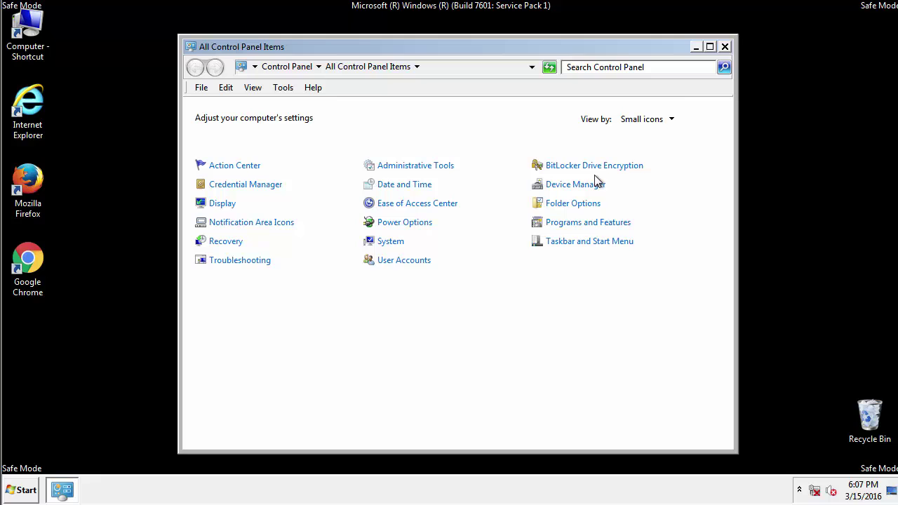
Close Control Panel and browse from Computer to C:\Windows\System32\drivers\etc.
{"action": "left_click", "coordinate": [724, 47]}
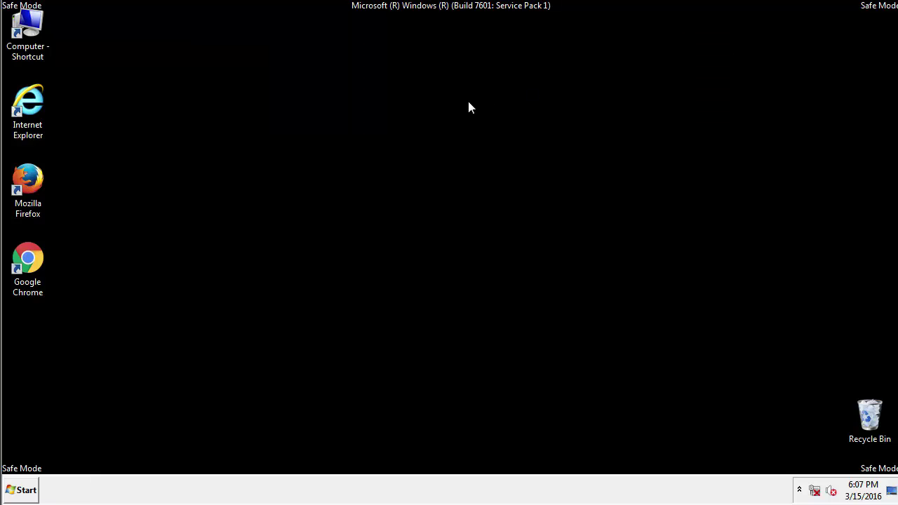
{"action": "double_click", "coordinate": [28, 23]}
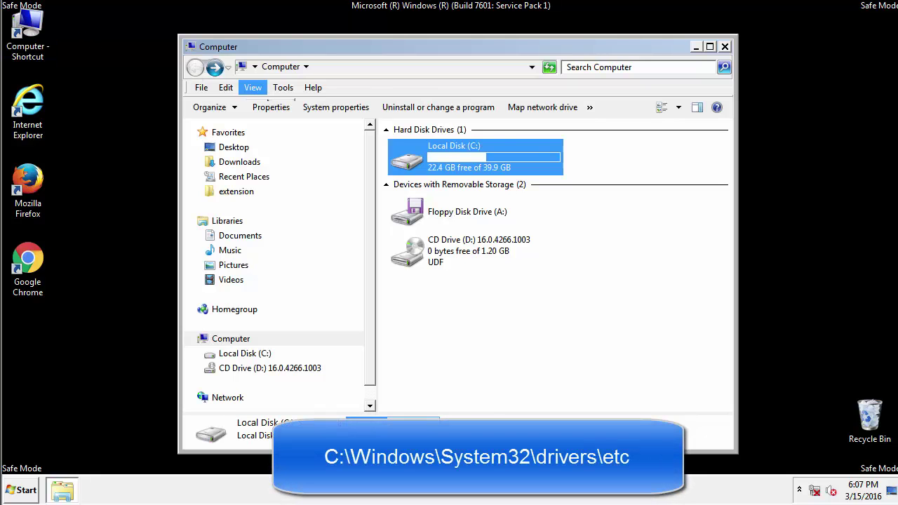
{"action": "double_click", "coordinate": [413, 162]}
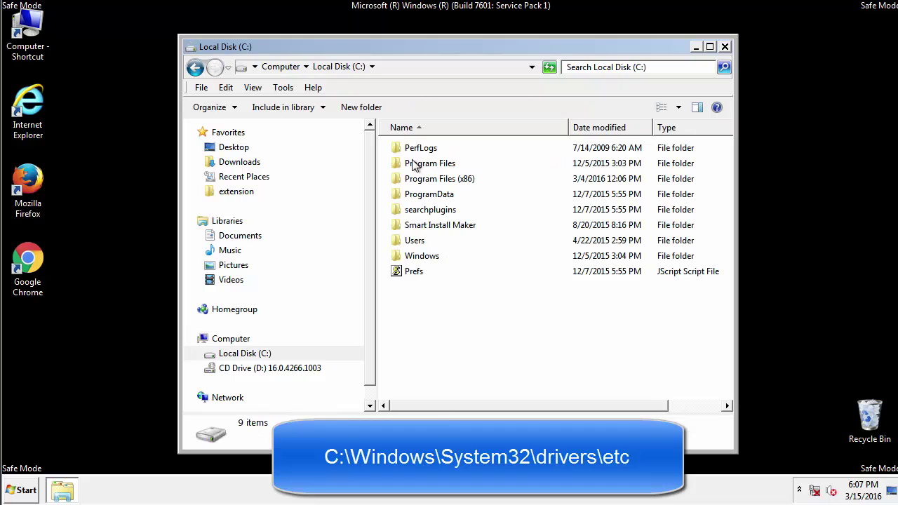
{"action": "left_click", "coordinate": [410, 259]}
{"action": "double_click", "coordinate": [411, 259]}
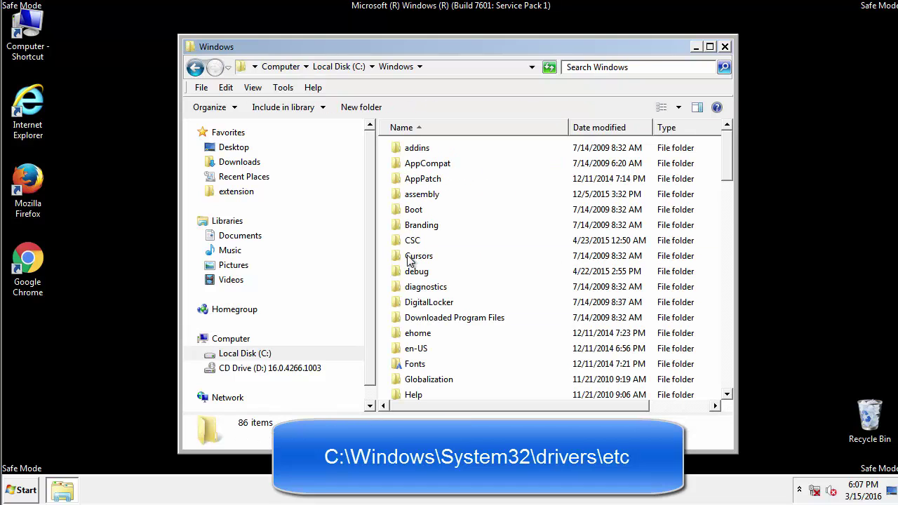
{"action": "scroll", "coordinate": [414, 315], "scroll_direction": "down", "scroll_amount": 6}
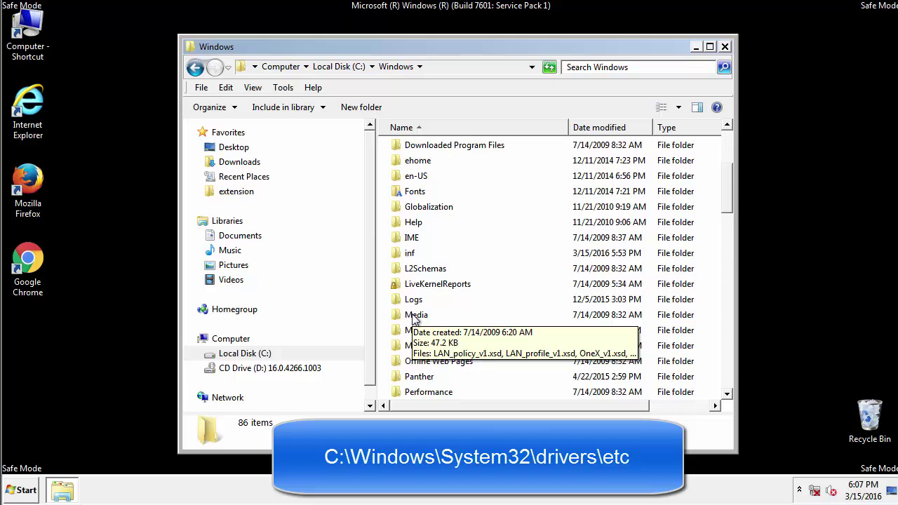
{"action": "scroll", "coordinate": [414, 317], "scroll_direction": "down", "scroll_amount": 3}
{"action": "scroll", "coordinate": [413, 317], "scroll_direction": "down", "scroll_amount": 2}
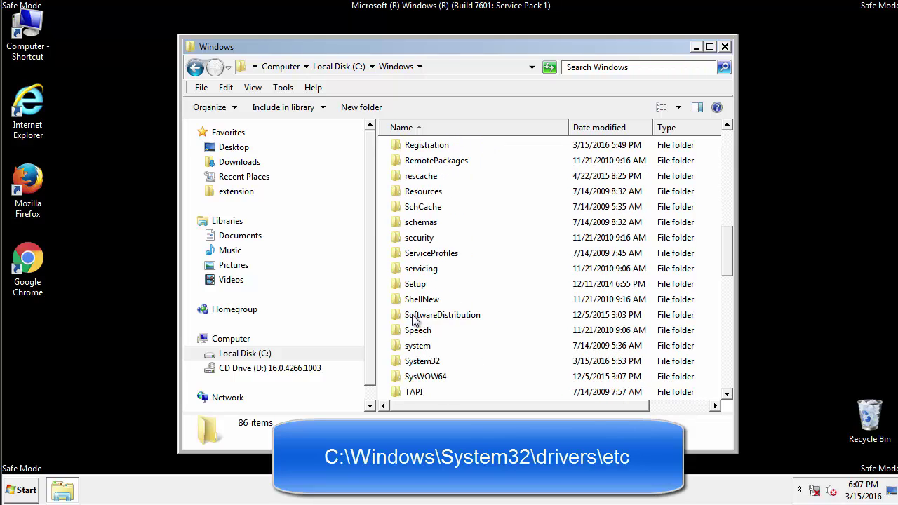
{"action": "double_click", "coordinate": [424, 360]}
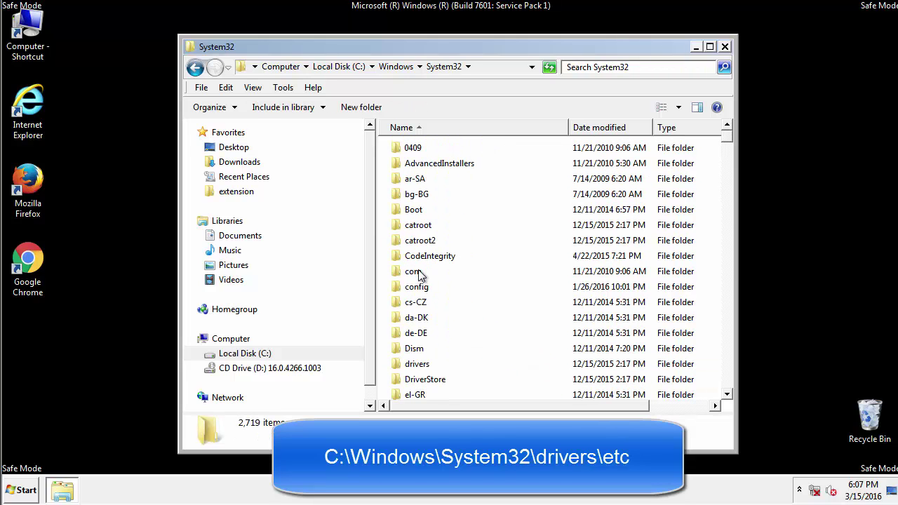
{"action": "left_click", "coordinate": [418, 364]}
{"action": "double_click", "coordinate": [417, 366]}
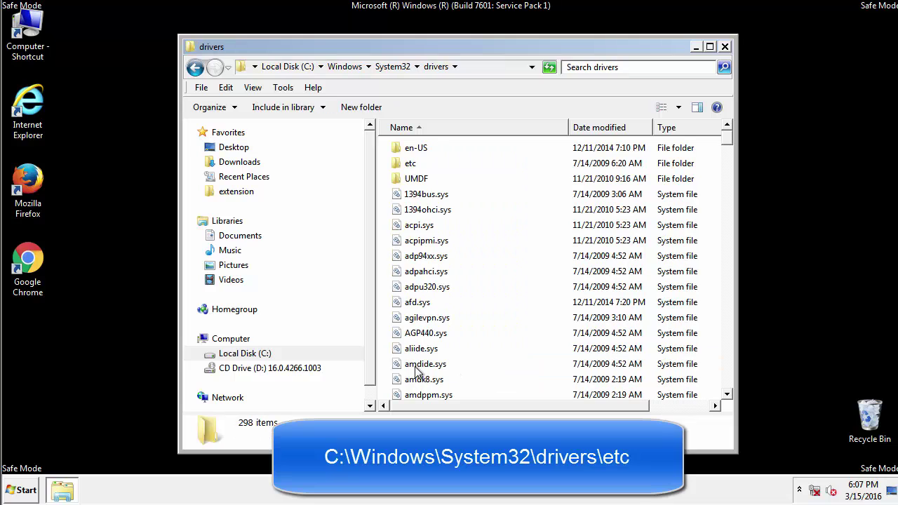
{"action": "double_click", "coordinate": [406, 163]}
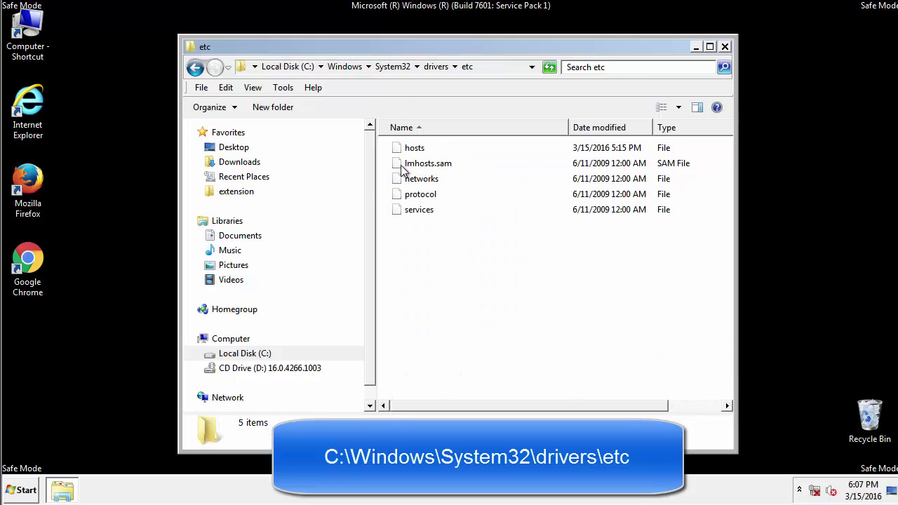
Open the hosts file in Notepad.
{"action": "double_click", "coordinate": [412, 149]}
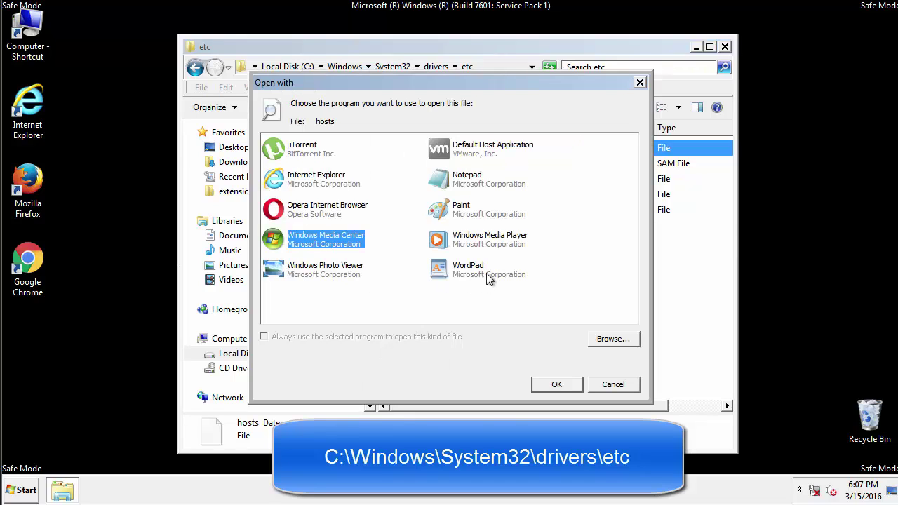
{"action": "left_click", "coordinate": [455, 183]}
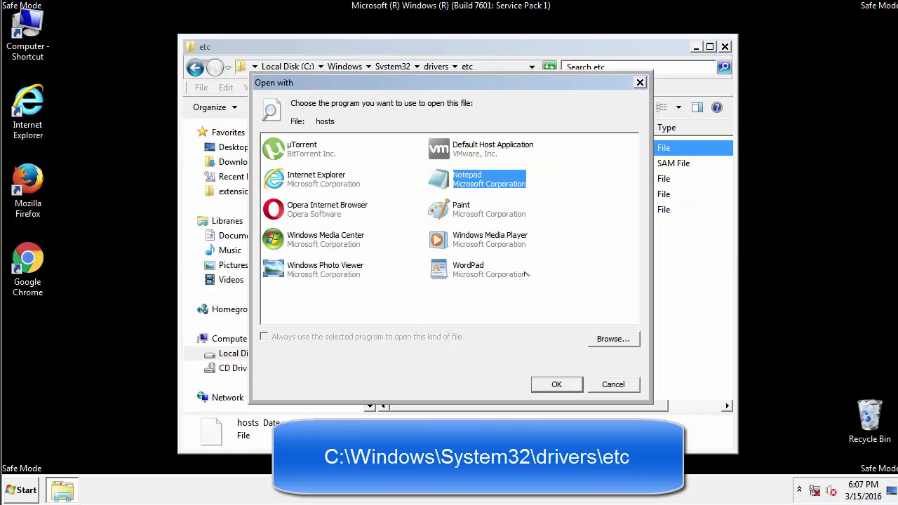
{"action": "left_click", "coordinate": [554, 382]}
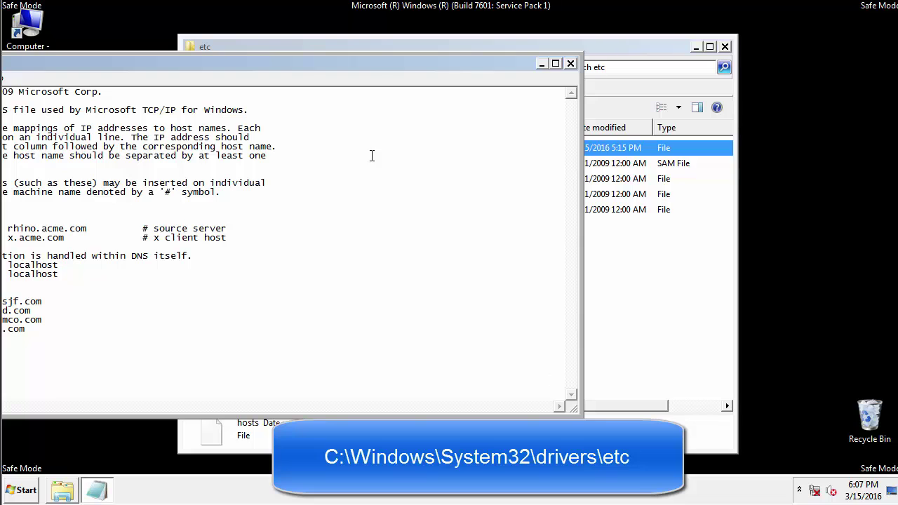
{"action": "left_click_drag", "start_coordinate": [367, 63], "coordinate": [571, 76]}
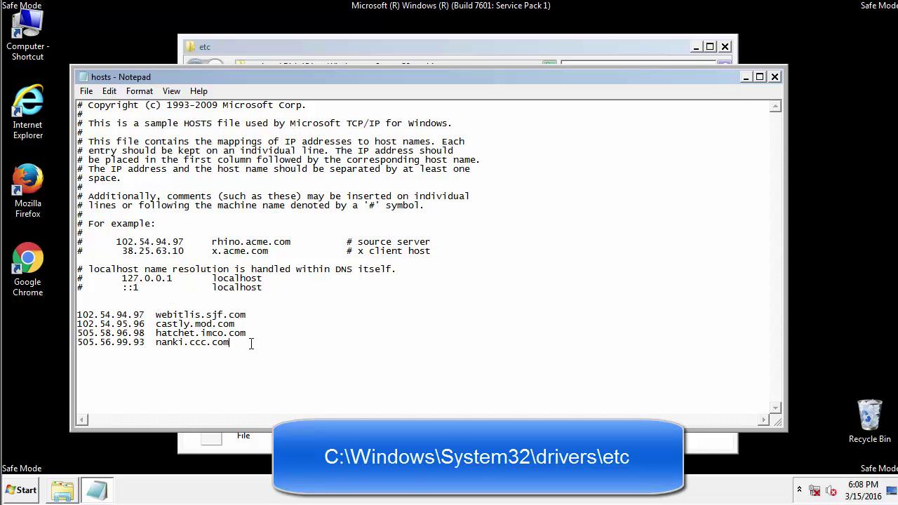
Delete the four added host entries, save the hosts file, and close the etc folder.
{"action": "left_click_drag", "start_coordinate": [250, 343], "coordinate": [78, 313]}
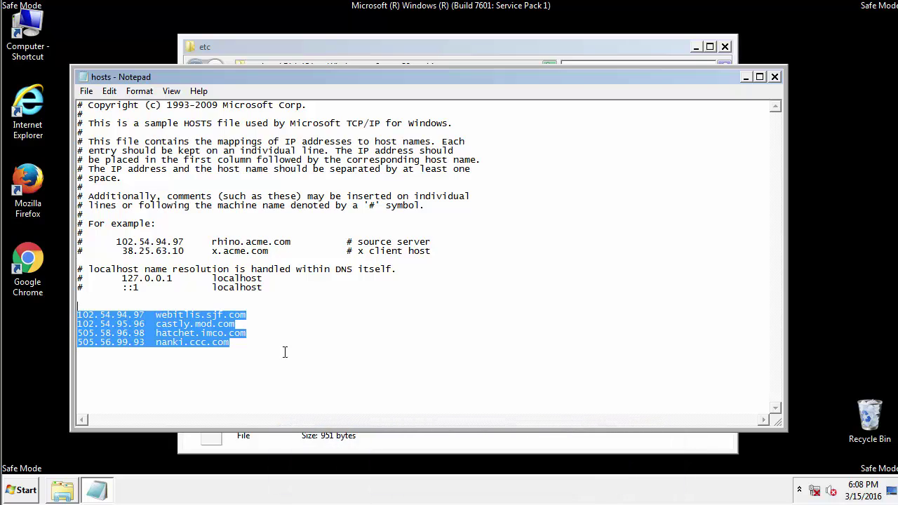
{"action": "key", "text": "Delete"}
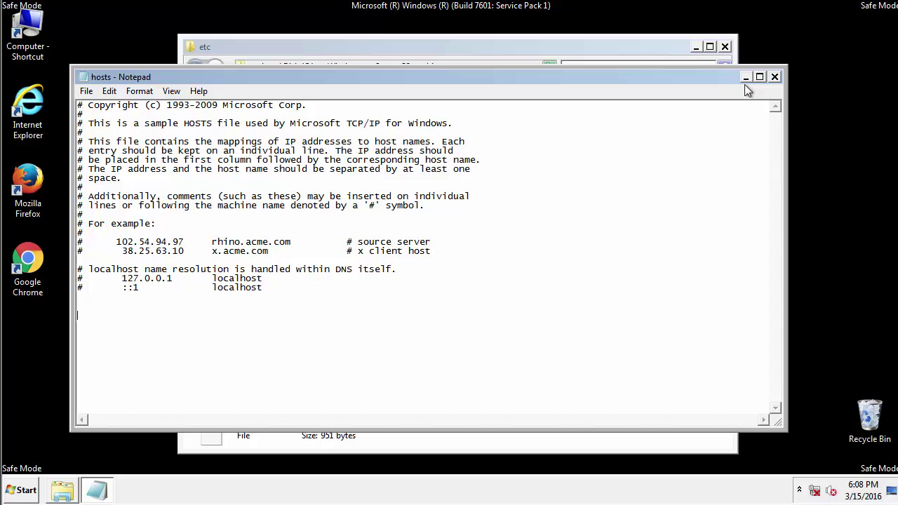
{"action": "left_click", "coordinate": [775, 77]}
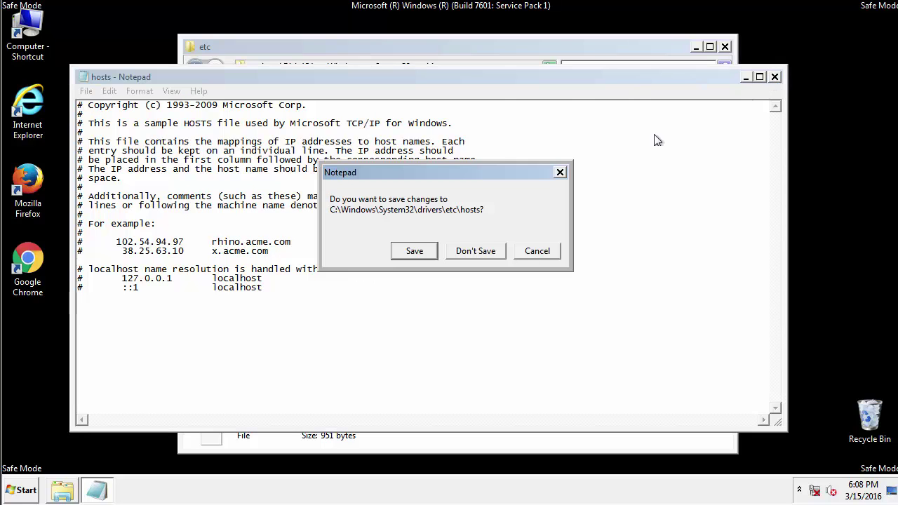
{"action": "left_click", "coordinate": [397, 259]}
{"action": "left_click", "coordinate": [395, 259]}
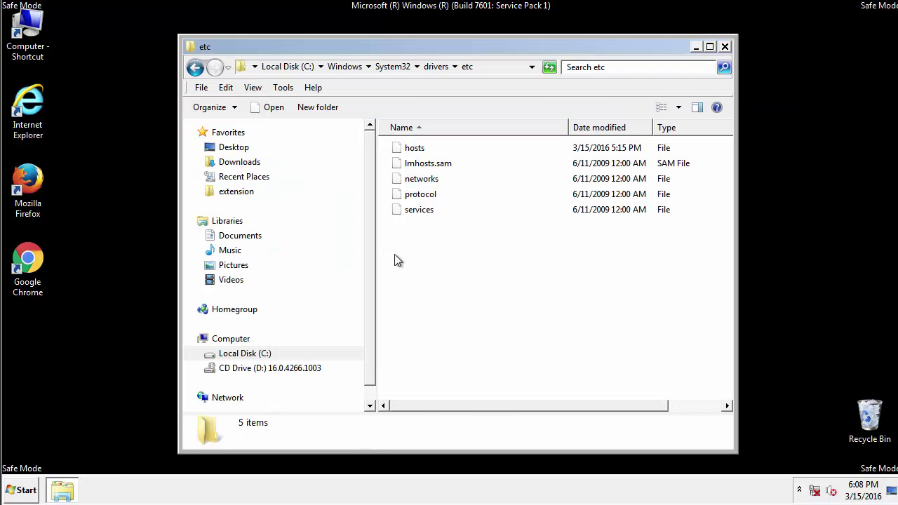
{"action": "left_click", "coordinate": [723, 47]}
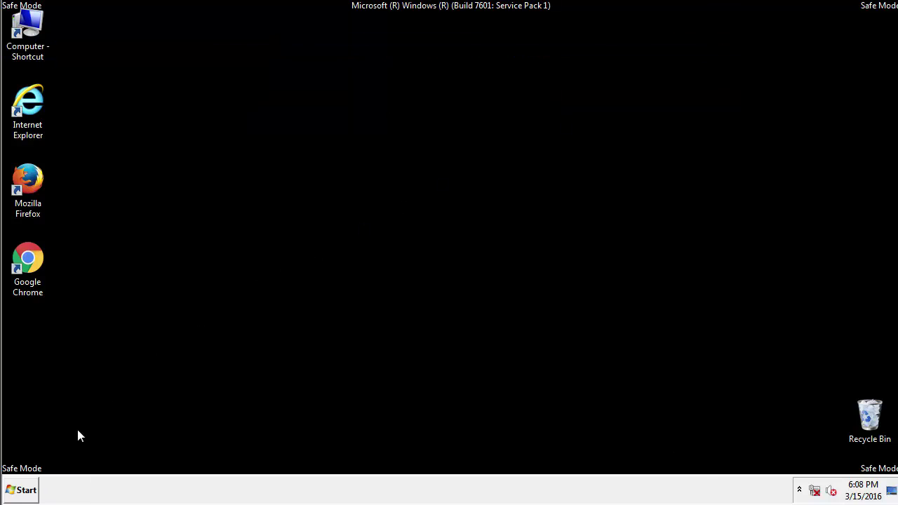
Open the Startup folder from All Programs in an Explorer window.
{"action": "left_click", "coordinate": [20, 489]}
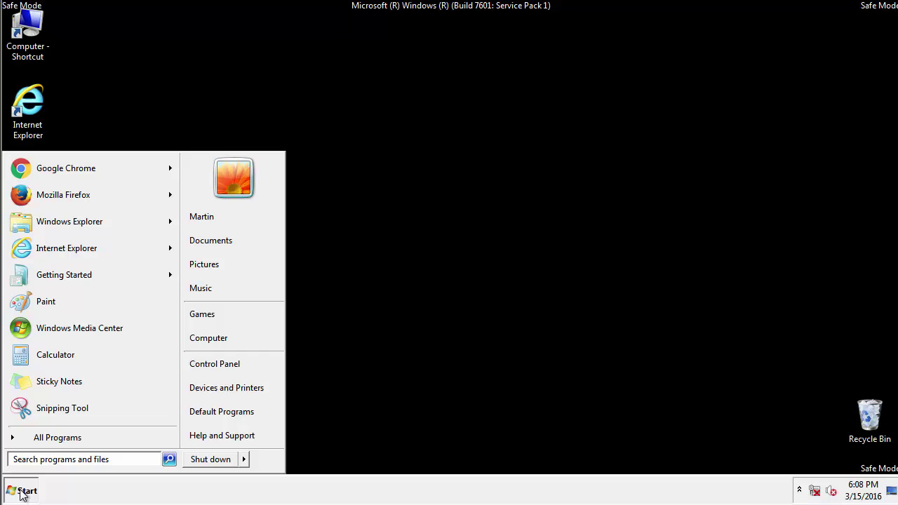
{"action": "left_click", "coordinate": [51, 444]}
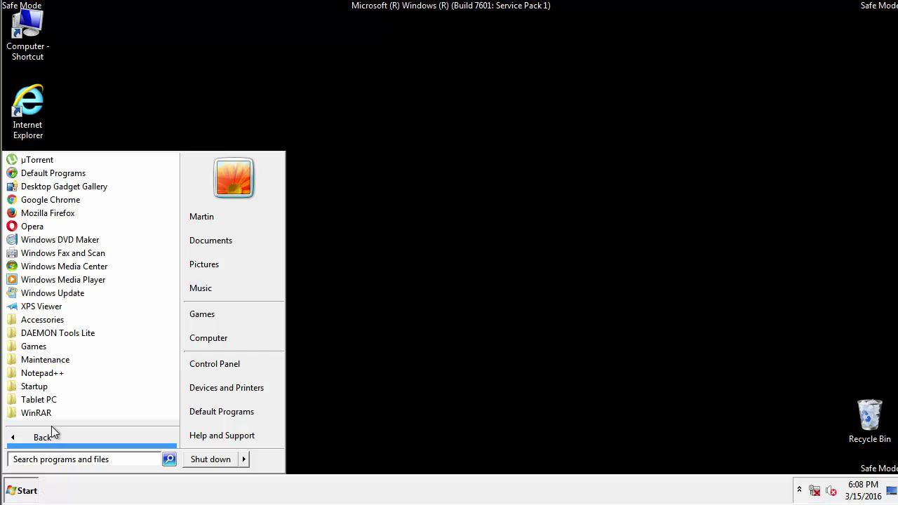
{"action": "left_click", "coordinate": [40, 387]}
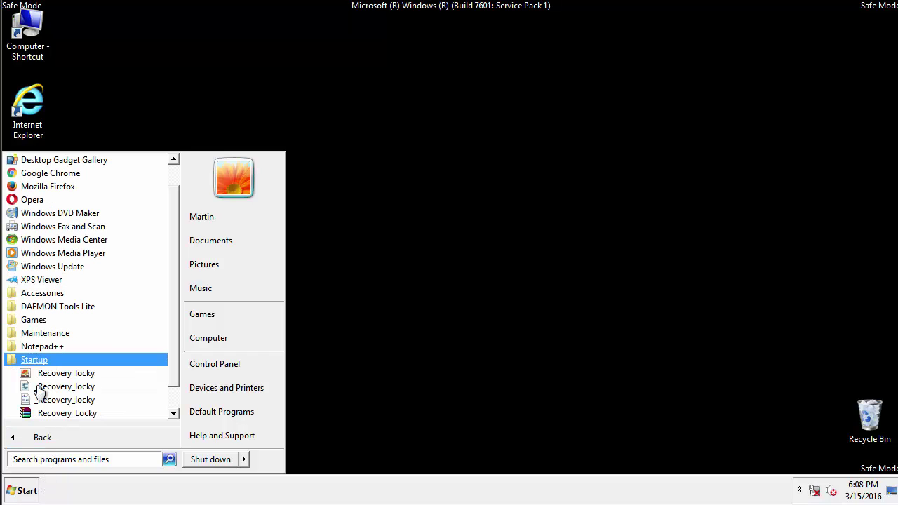
{"action": "right_click", "coordinate": [38, 362]}
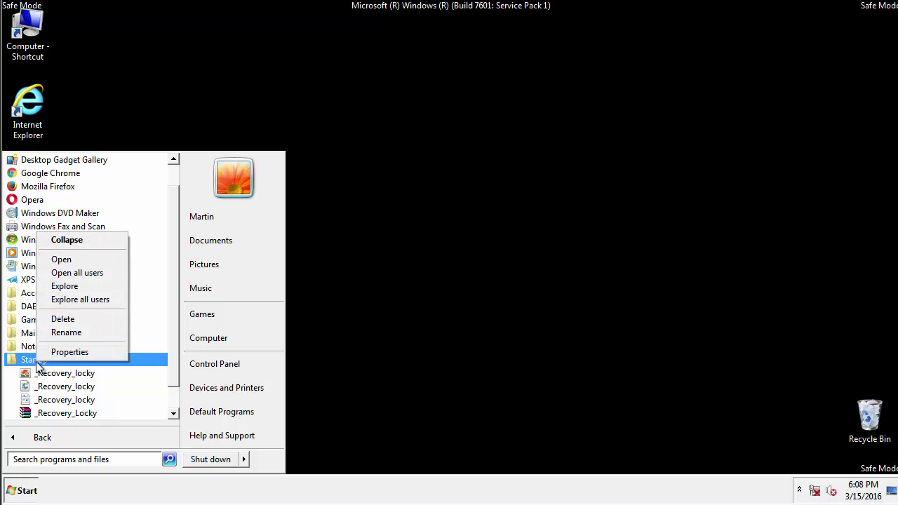
{"action": "left_click", "coordinate": [92, 256]}
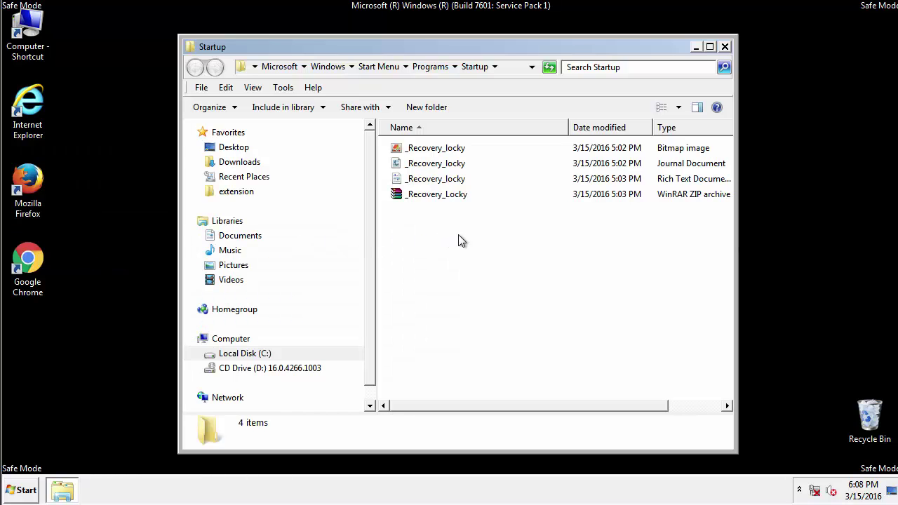
Delete the four _Recovery_locky files, moving them to the Recycle Bin.
{"action": "left_click_drag", "start_coordinate": [455, 228], "coordinate": [397, 153]}
{"action": "right_click", "coordinate": [397, 149]}
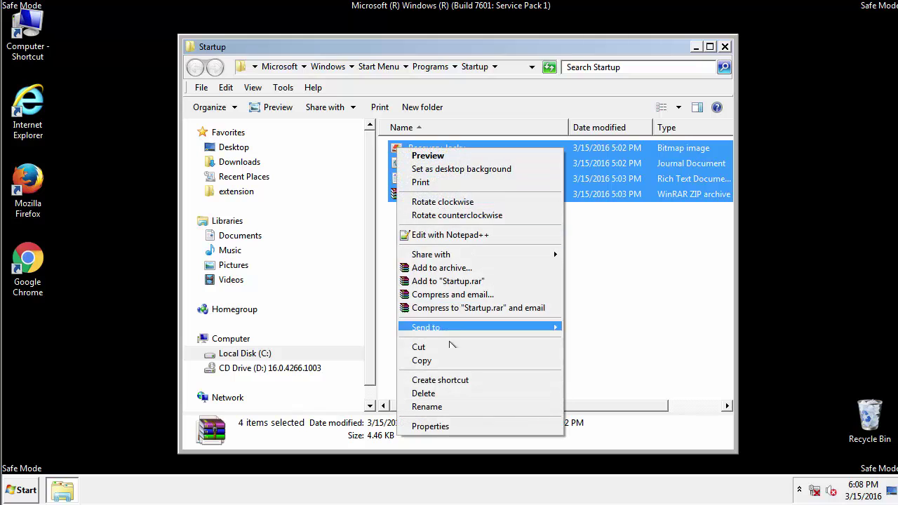
{"action": "left_click", "coordinate": [436, 394]}
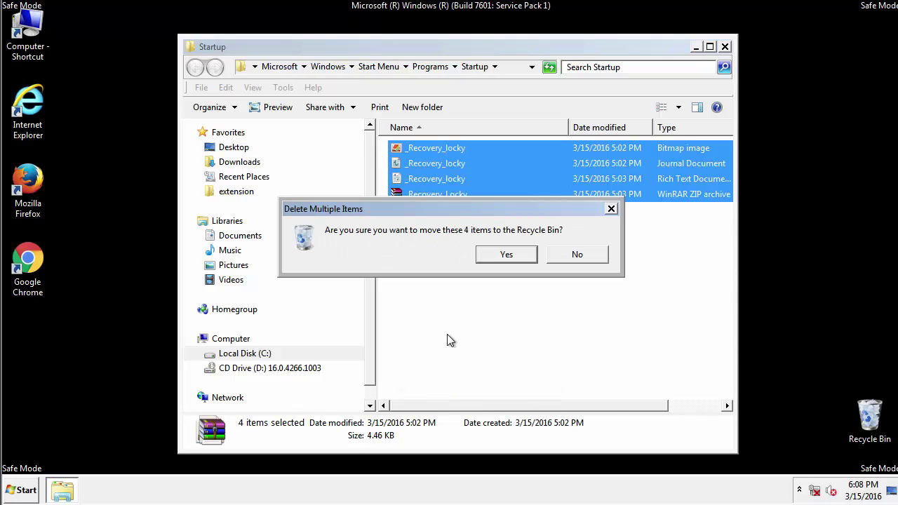
{"action": "left_click", "coordinate": [505, 256]}
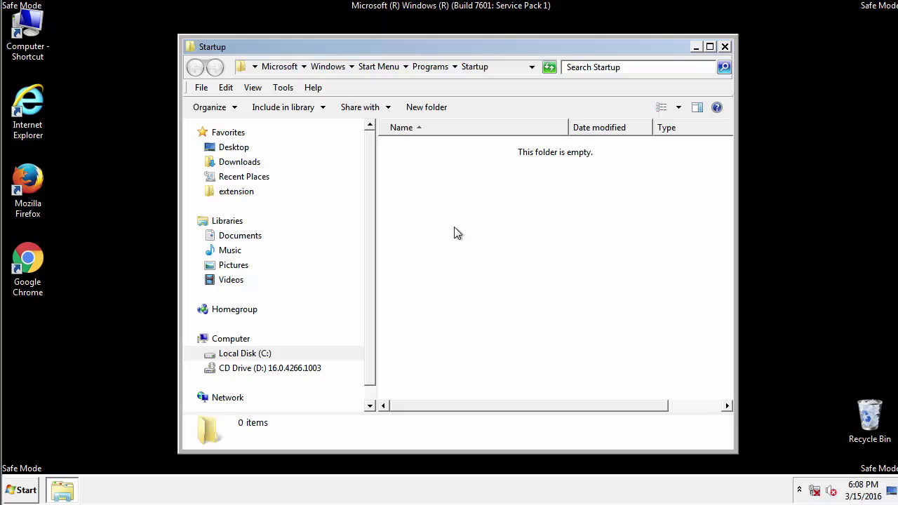
Close the empty Startup window and launch regedit from the Start search box.
{"action": "left_click", "coordinate": [726, 47]}
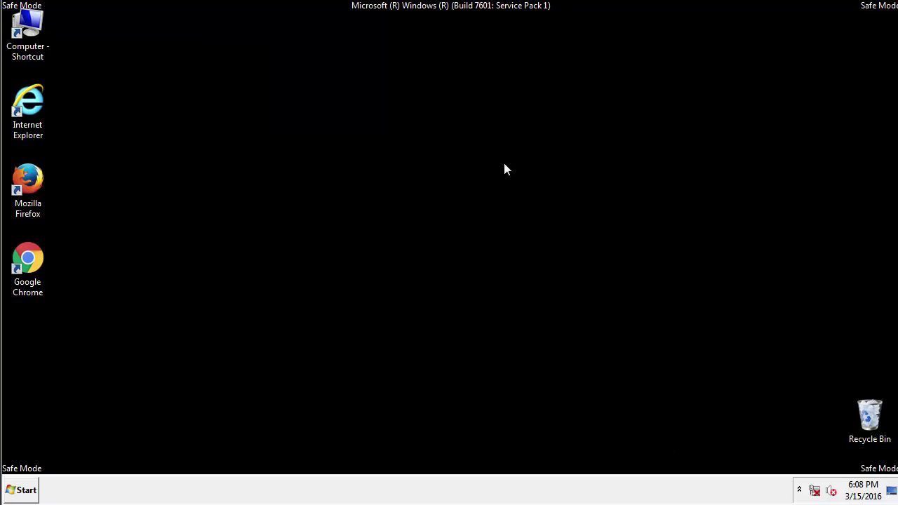
{"action": "left_click", "coordinate": [22, 494]}
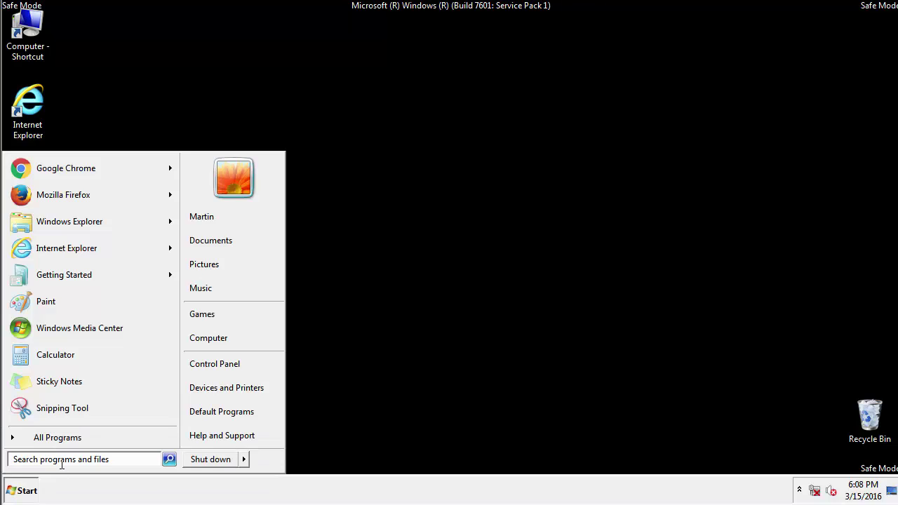
{"action": "type", "text": "reg"}
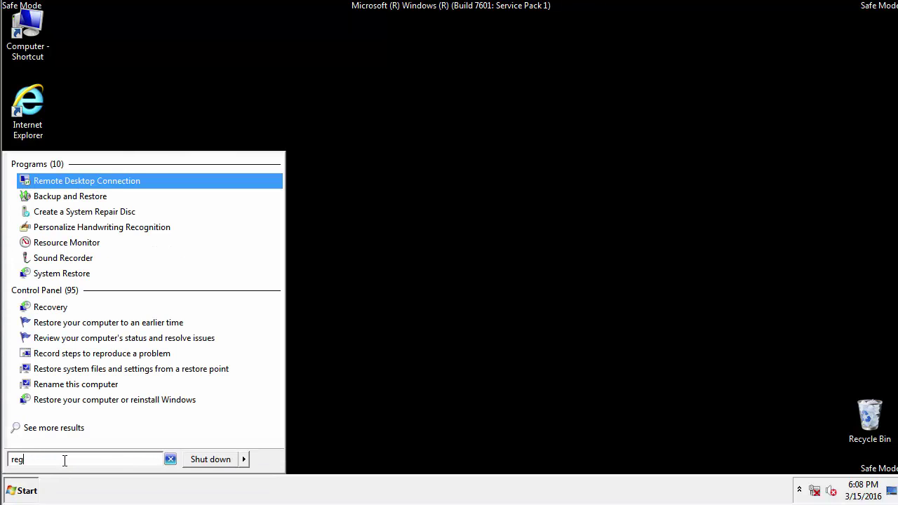
{"action": "type", "text": "edit"}
{"action": "key", "text": "Return"}
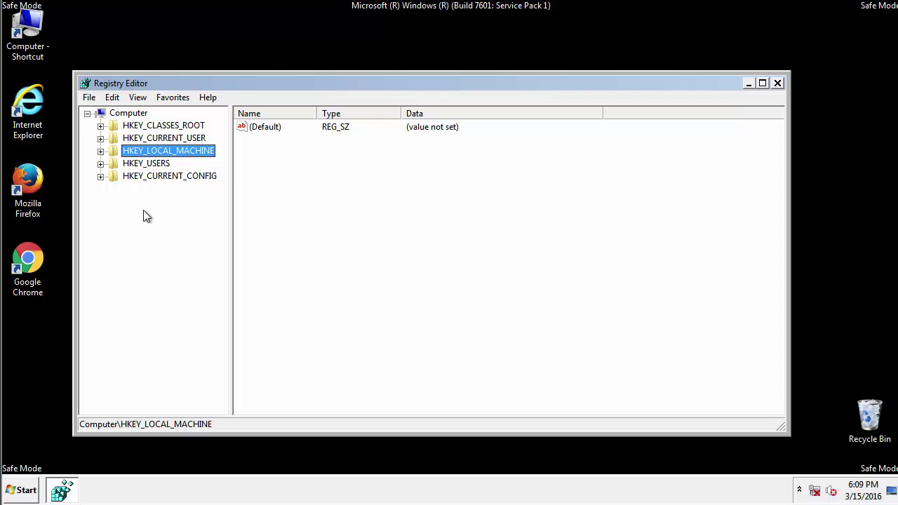
Expand HKEY_LOCAL_MACHINE\SOFTWARE\Microsoft\Windows\CurrentVersion to reveal its Run subkey.
{"action": "left_click", "coordinate": [100, 151]}
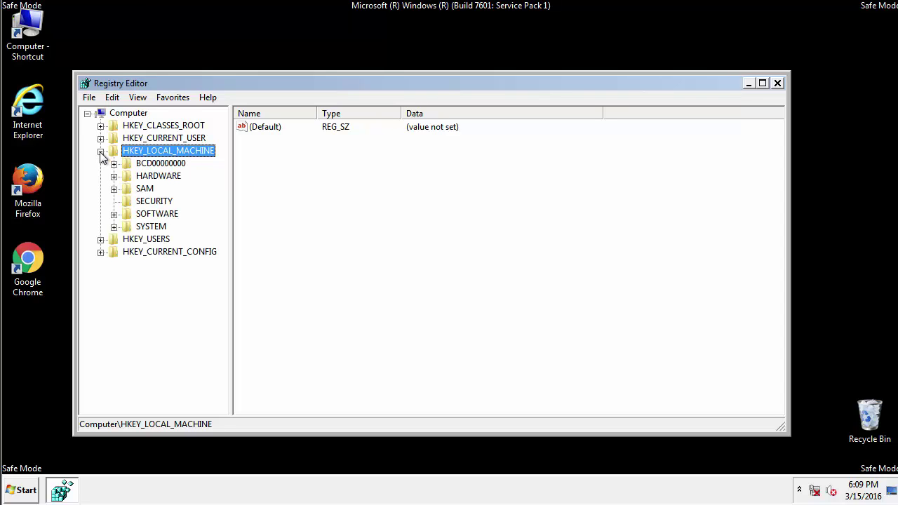
{"action": "left_click", "coordinate": [114, 214]}
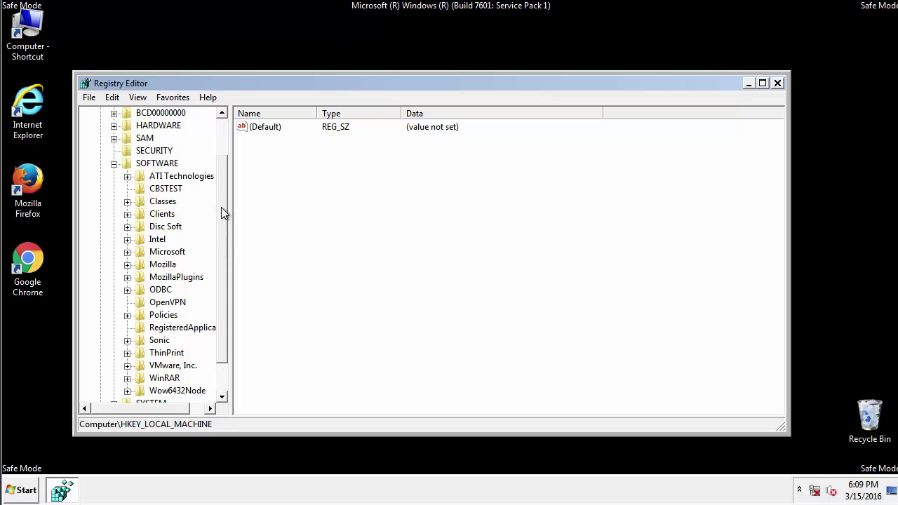
{"action": "left_click_drag", "start_coordinate": [221, 207], "coordinate": [223, 233]}
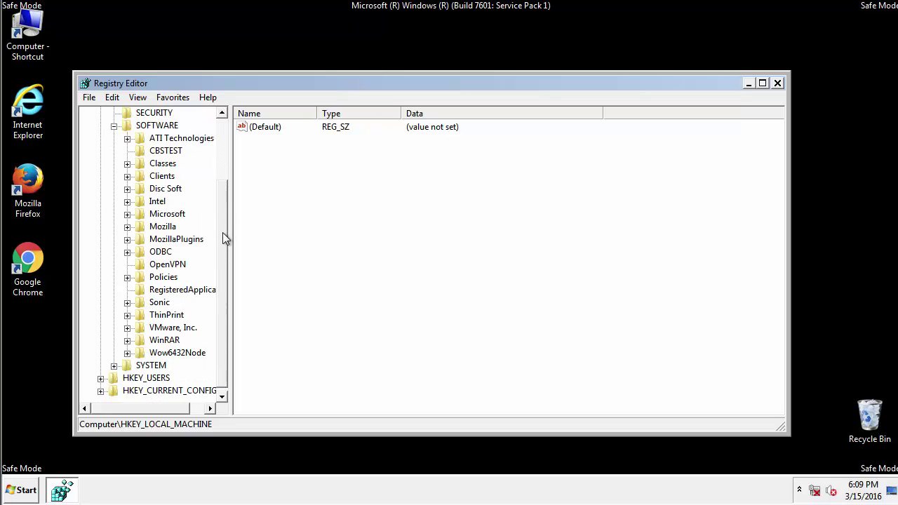
{"action": "left_click", "coordinate": [127, 213]}
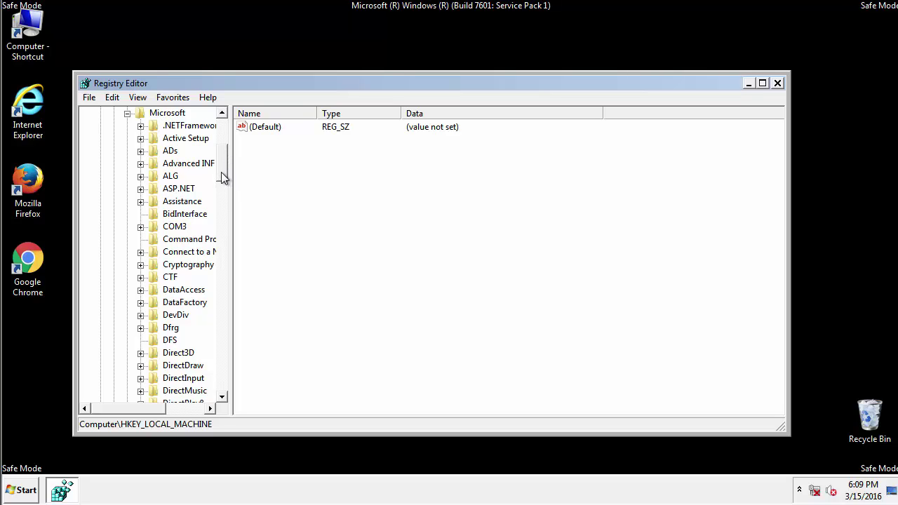
{"action": "left_click_drag", "start_coordinate": [222, 175], "coordinate": [224, 360]}
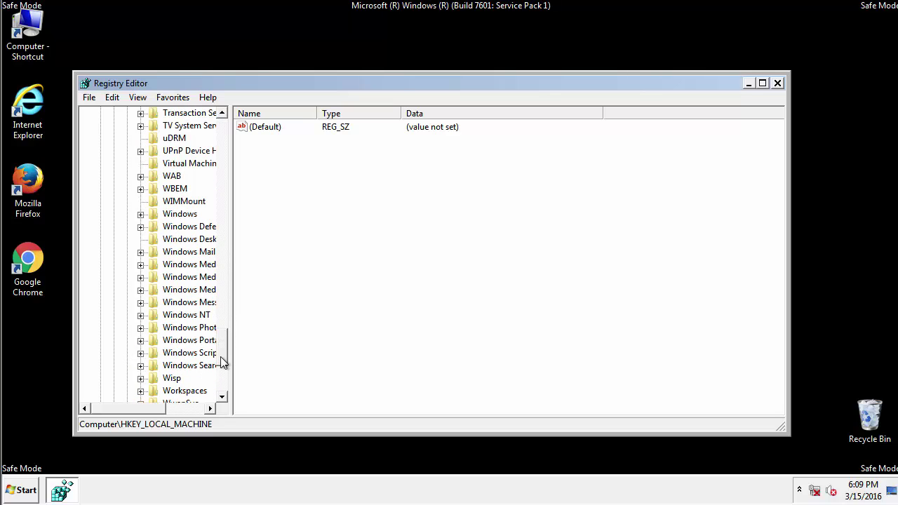
{"action": "left_click", "coordinate": [141, 214]}
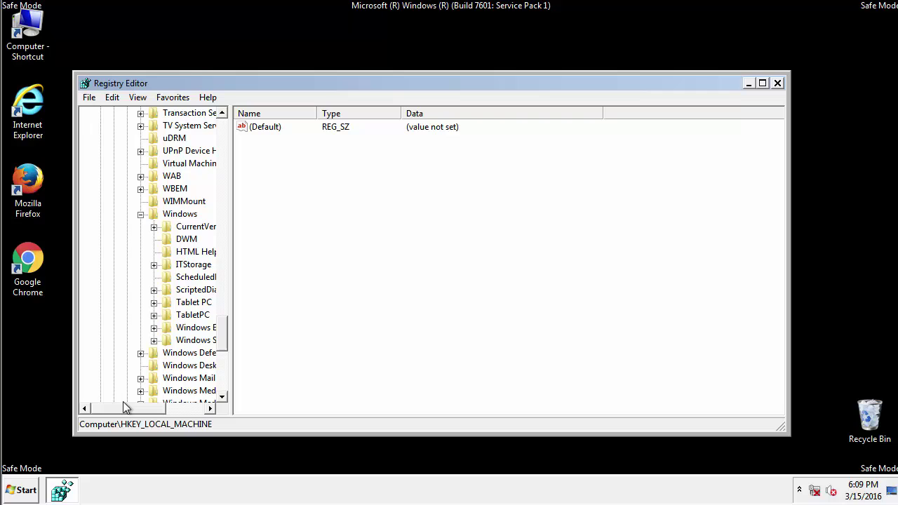
{"action": "left_click_drag", "start_coordinate": [124, 406], "coordinate": [143, 411]}
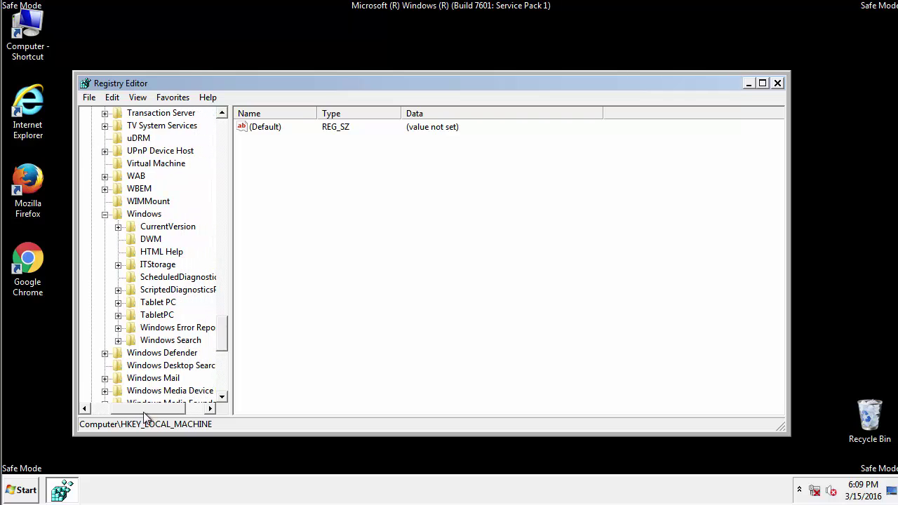
{"action": "left_click", "coordinate": [116, 227]}
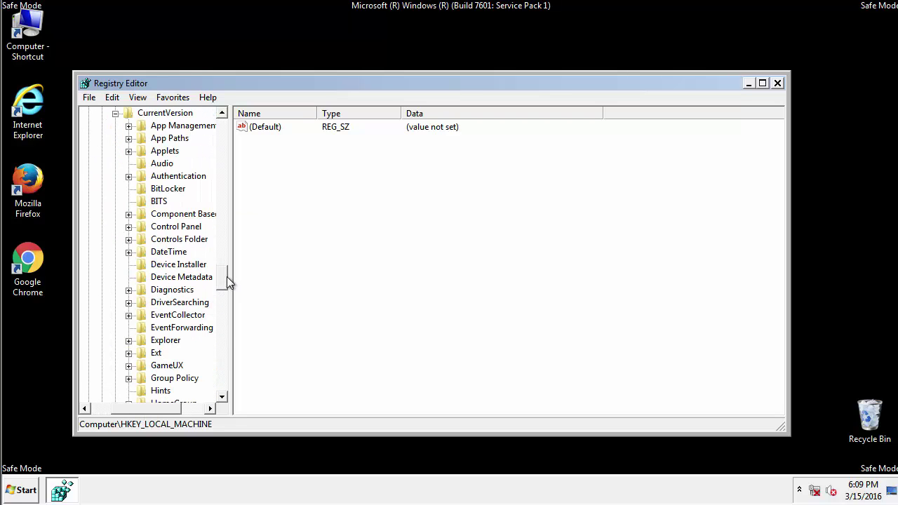
{"action": "left_click_drag", "start_coordinate": [226, 278], "coordinate": [221, 324]}
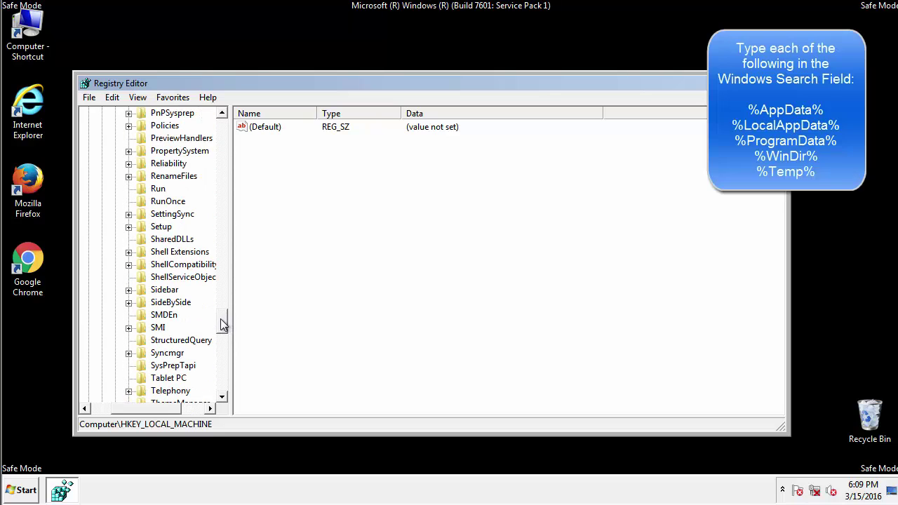
Delete the tappi.loc value from the HKLM CurrentVersion\Run key, then scroll the tree back up.
{"action": "left_click", "coordinate": [149, 190]}
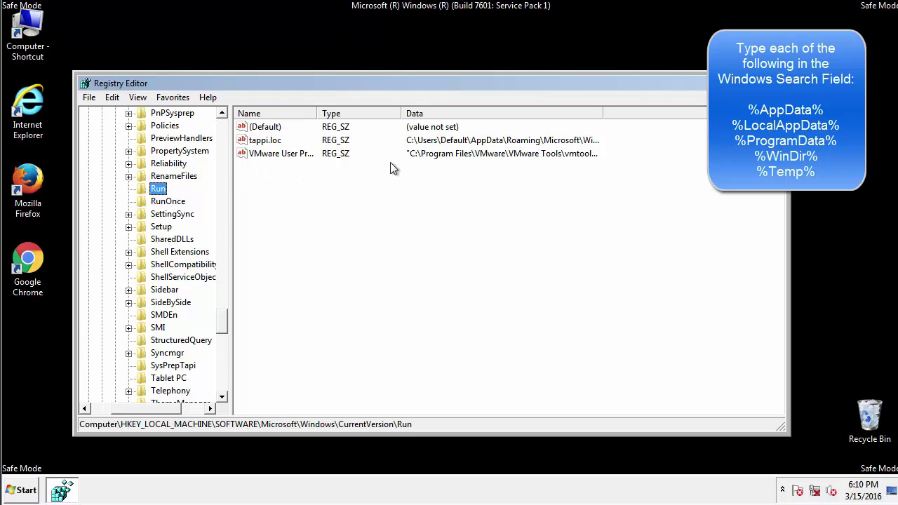
{"action": "left_click", "coordinate": [268, 142]}
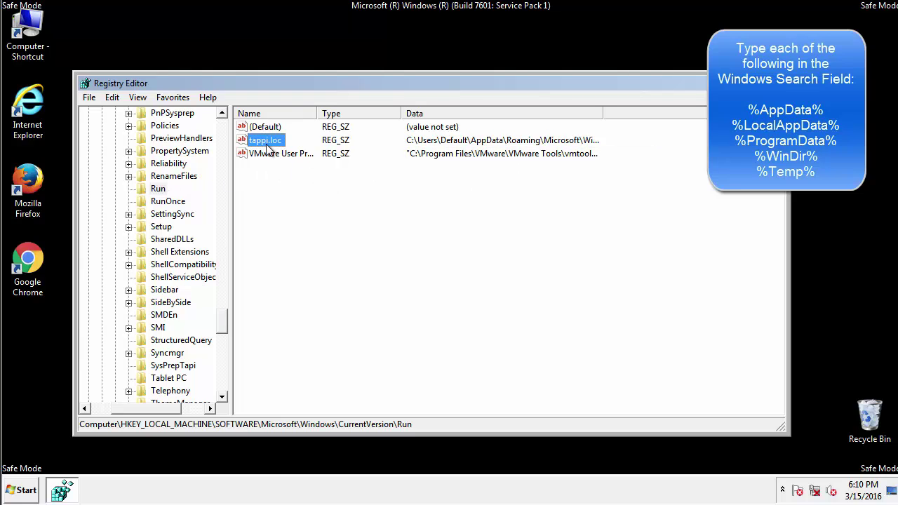
{"action": "right_click", "coordinate": [261, 145]}
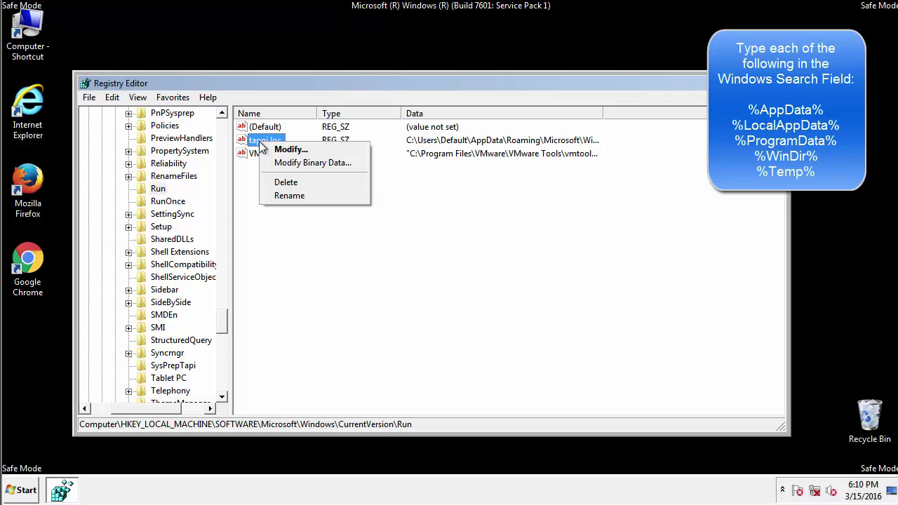
{"action": "left_click", "coordinate": [278, 180]}
{"action": "left_click", "coordinate": [547, 246]}
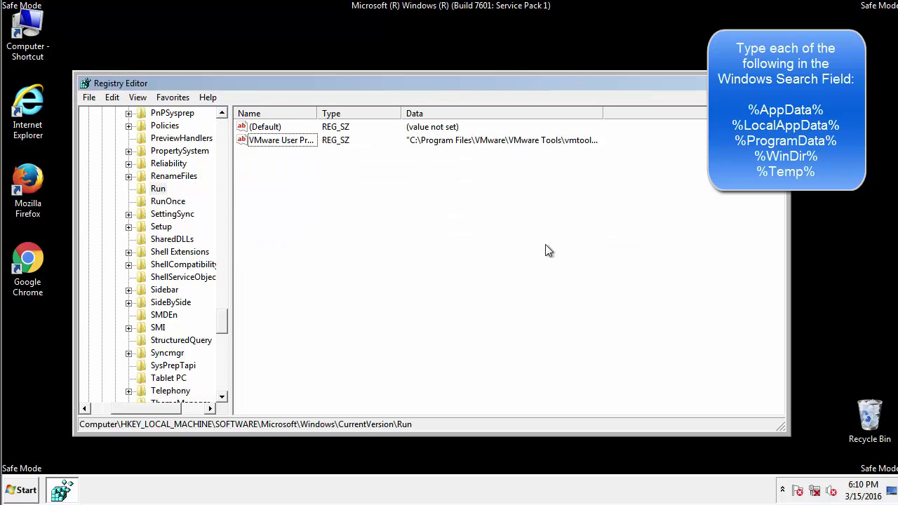
{"action": "left_click_drag", "start_coordinate": [225, 321], "coordinate": [223, 387]}
{"action": "left_click_drag", "start_coordinate": [168, 408], "coordinate": [107, 414]}
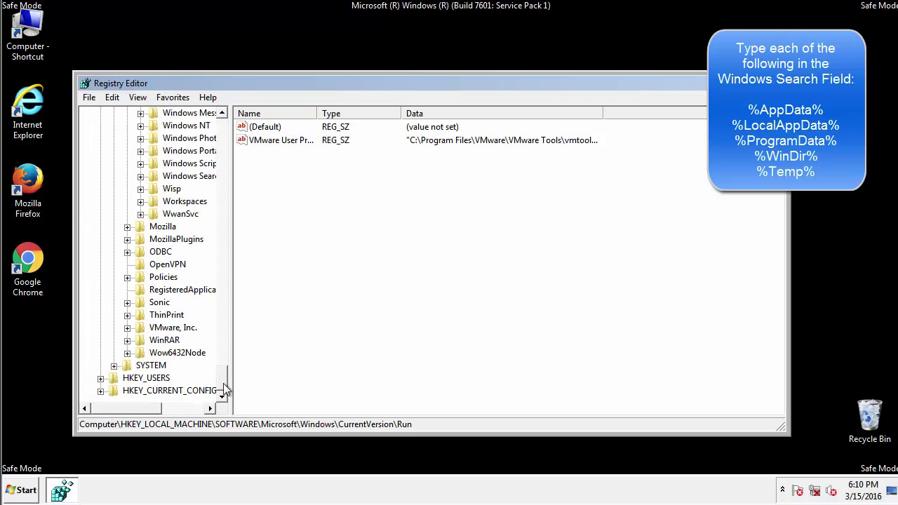
{"action": "left_click_drag", "start_coordinate": [226, 386], "coordinate": [229, 133]}
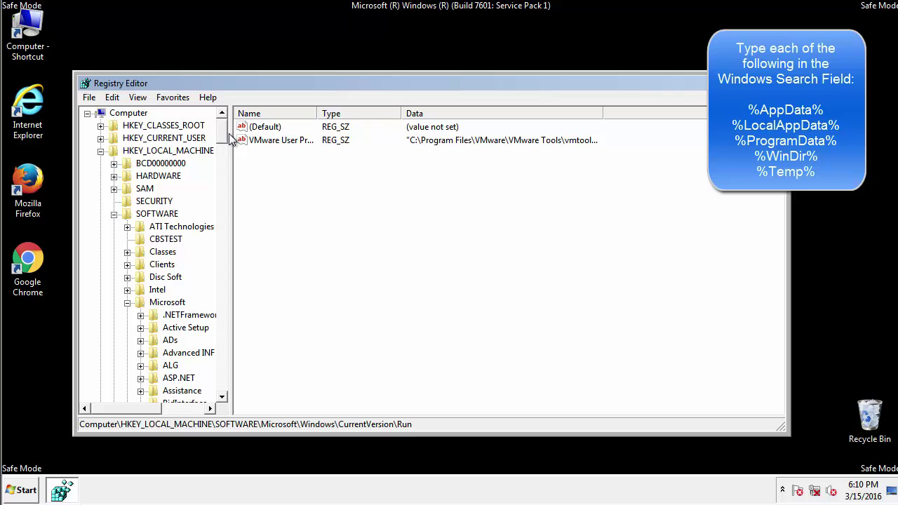
Collapse HKEY_LOCAL_MACHINE and expand HKEY_CURRENT_USER\Software\Microsoft\Windows\CurrentVersion.
{"action": "left_click", "coordinate": [100, 151]}
{"action": "left_click", "coordinate": [100, 138]}
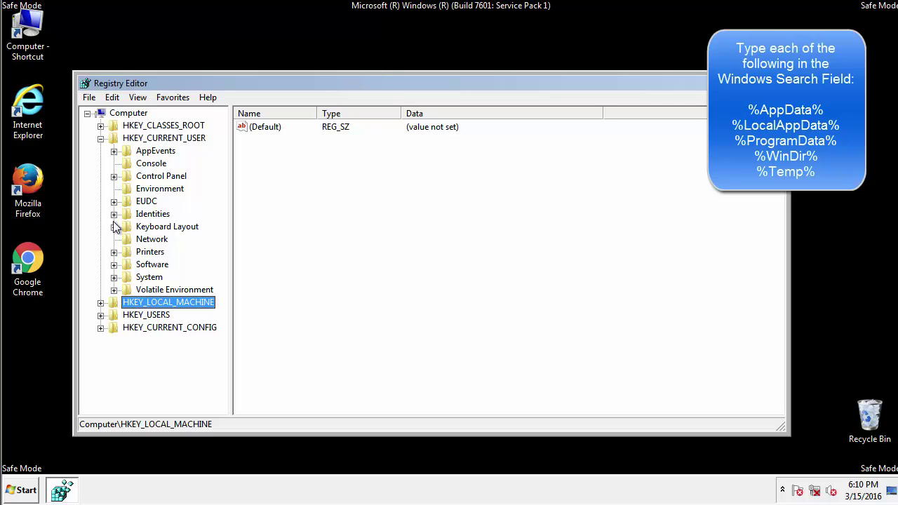
{"action": "left_click", "coordinate": [114, 265]}
{"action": "left_click_drag", "start_coordinate": [220, 255], "coordinate": [220, 269]}
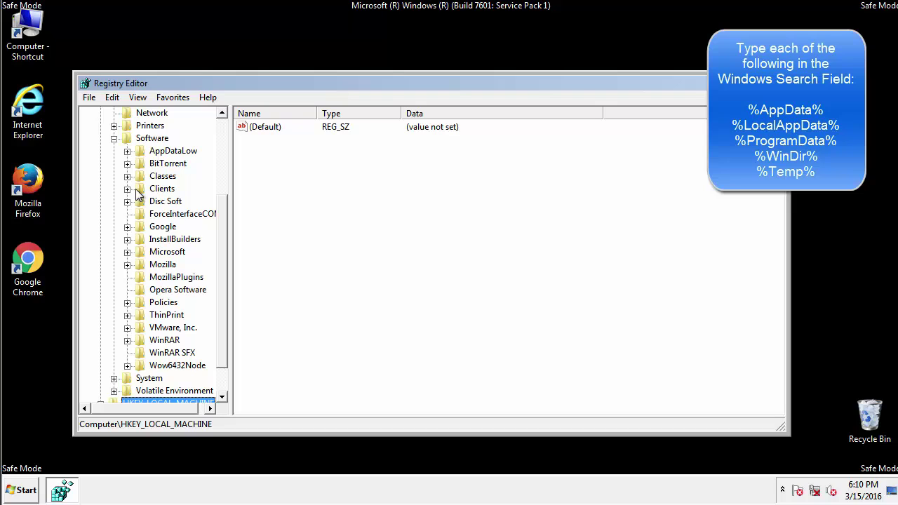
{"action": "left_click", "coordinate": [127, 251]}
{"action": "left_click_drag", "start_coordinate": [220, 205], "coordinate": [223, 296]}
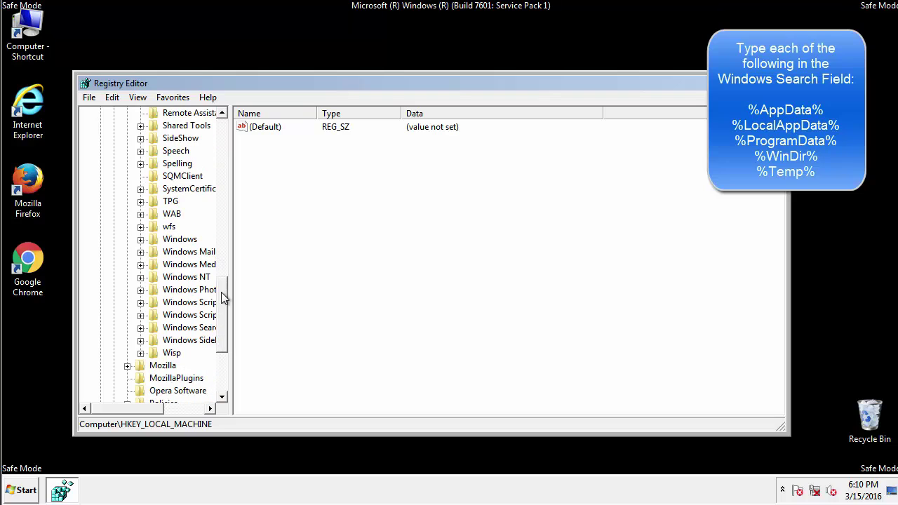
{"action": "left_click", "coordinate": [140, 239]}
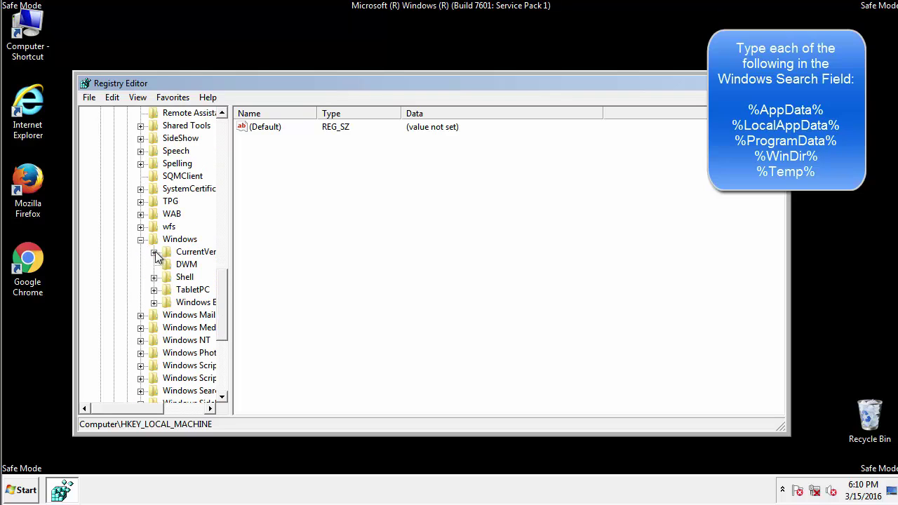
{"action": "left_click", "coordinate": [154, 251]}
{"action": "left_click_drag", "start_coordinate": [138, 413], "coordinate": [158, 408]}
Inspect the user's Run key, which holds only DAEMON Tools Lite, then collapse the Windows key.
{"action": "left_click", "coordinate": [156, 290]}
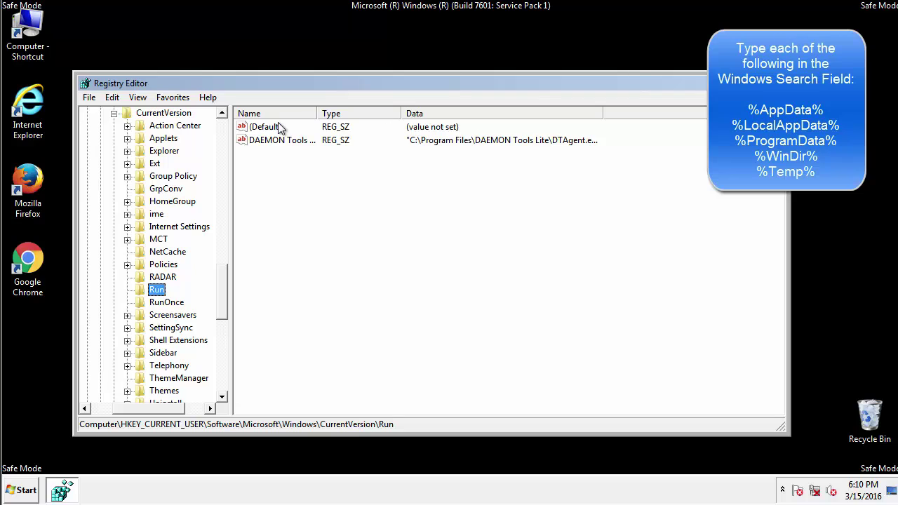
{"action": "left_click", "coordinate": [387, 163]}
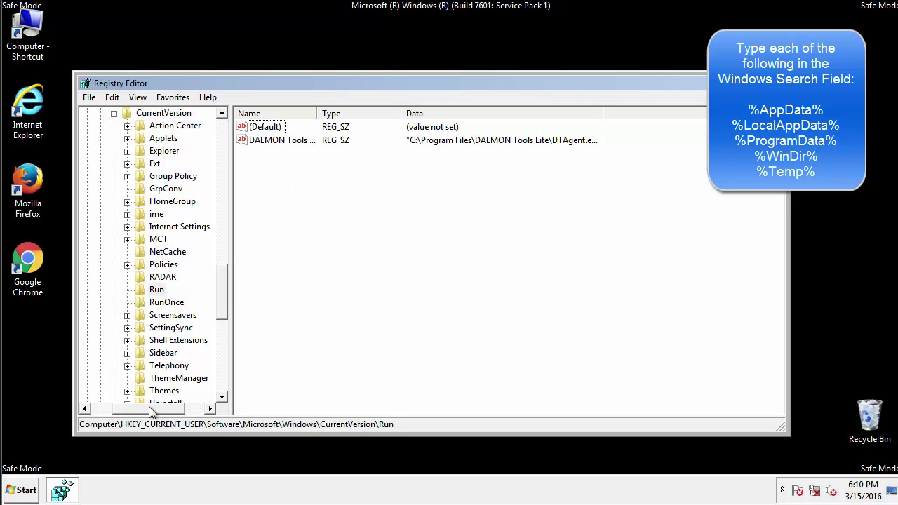
{"action": "left_click_drag", "start_coordinate": [149, 406], "coordinate": [131, 407]}
{"action": "left_click_drag", "start_coordinate": [226, 307], "coordinate": [228, 259]}
{"action": "left_click", "coordinate": [138, 327]}
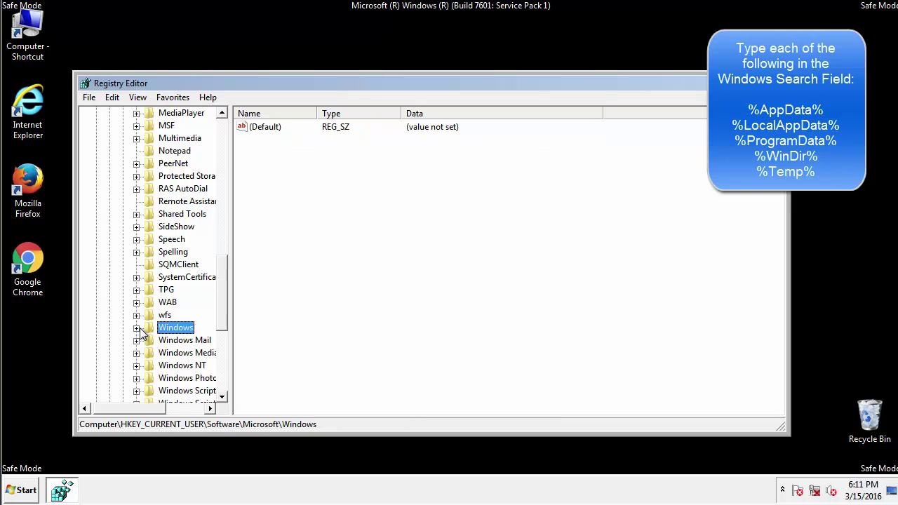
{"action": "left_click_drag", "start_coordinate": [225, 312], "coordinate": [226, 166]}
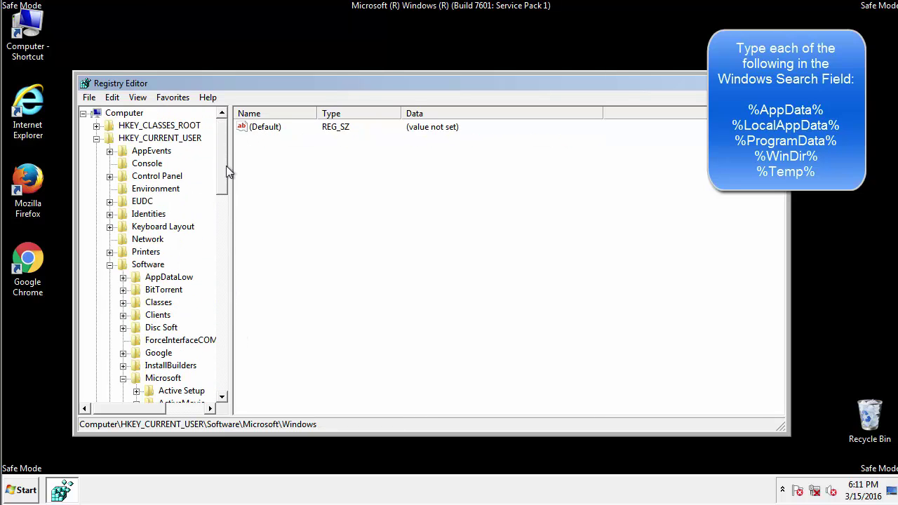
Search the registry for %temp% using Find.
{"action": "left_click", "coordinate": [113, 98]}
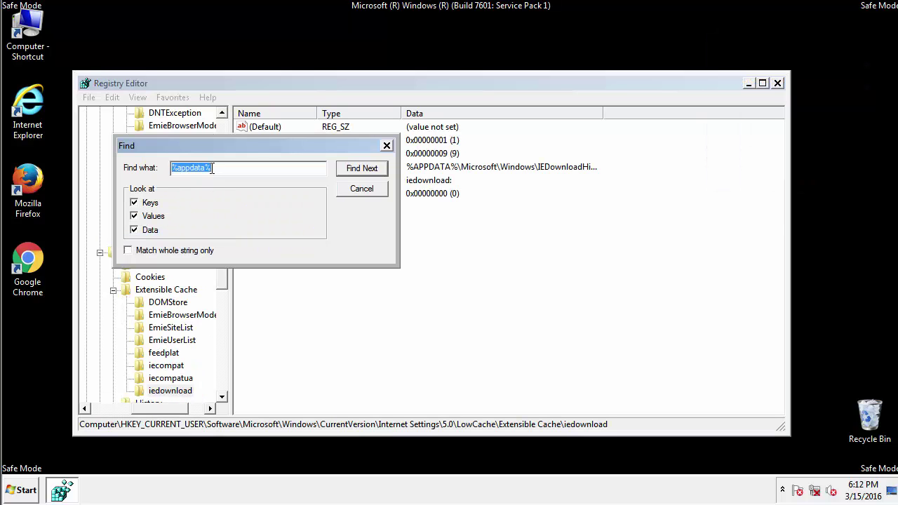
{"action": "type", "text": "%a"}
{"action": "type", "text": "emp%"}
{"action": "key", "text": "Return"}
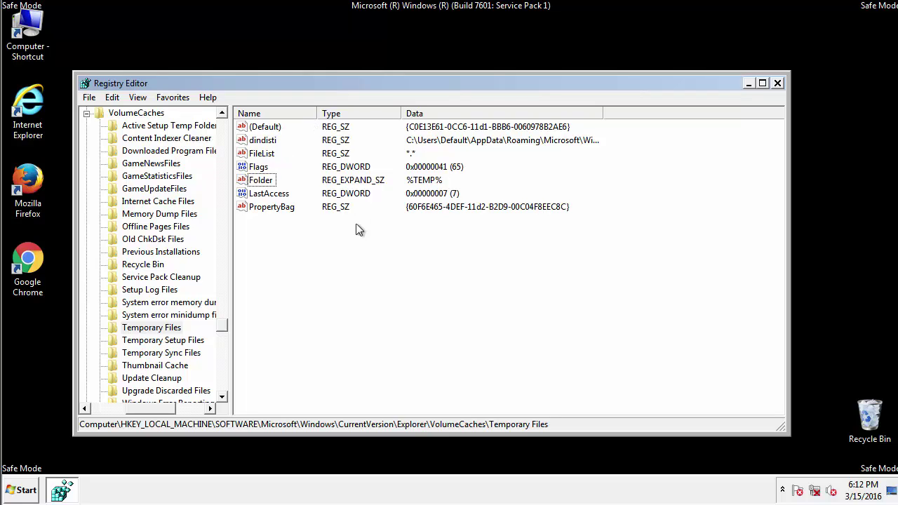
Delete all values in VolumeCaches\Temporary Files, dindisti included, then exit Registry Editor.
{"action": "left_click_drag", "start_coordinate": [287, 224], "coordinate": [253, 126]}
{"action": "right_click", "coordinate": [253, 126]}
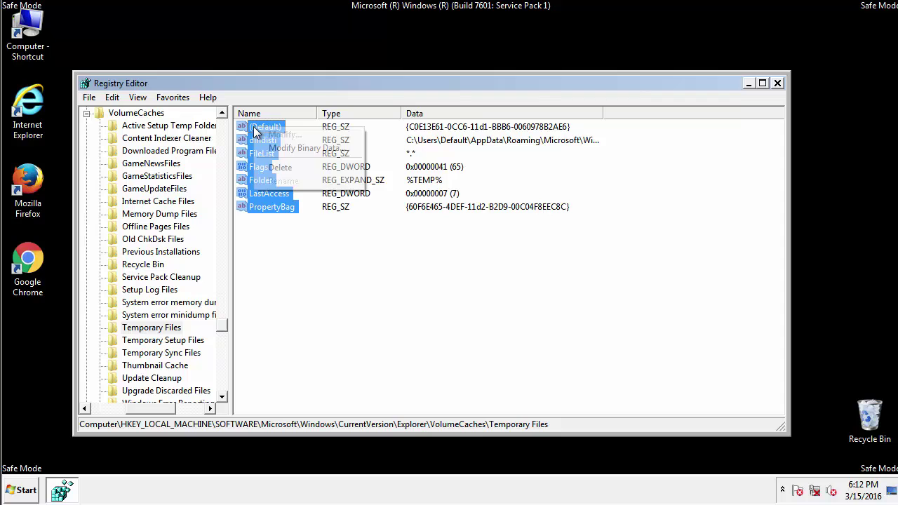
{"action": "left_click", "coordinate": [275, 167]}
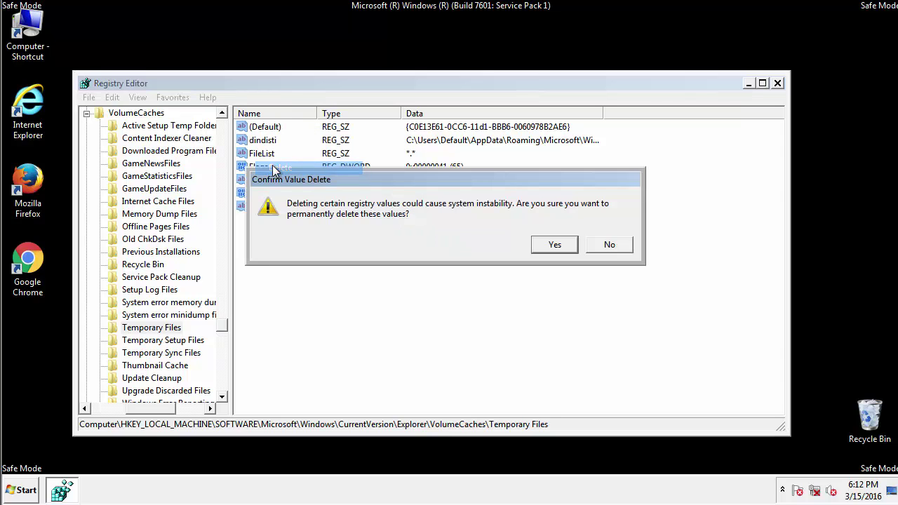
{"action": "left_click", "coordinate": [571, 244]}
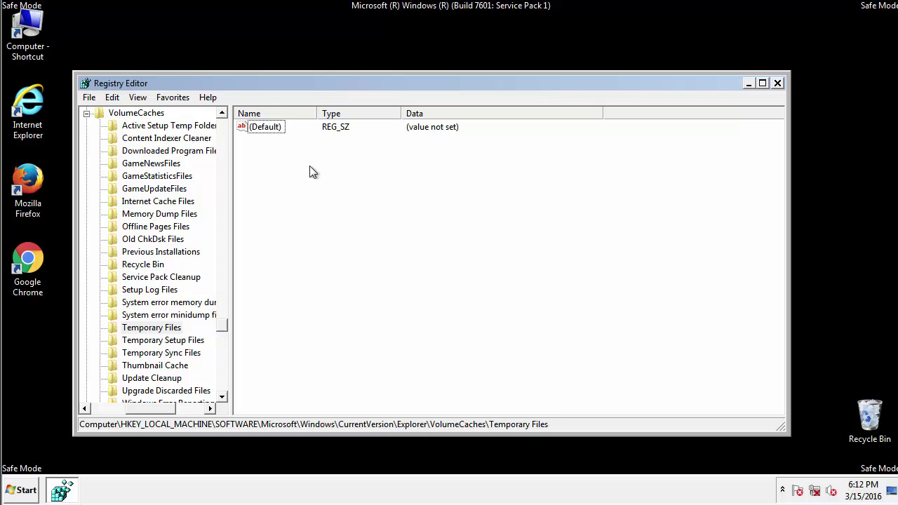
{"action": "left_click", "coordinate": [777, 83]}
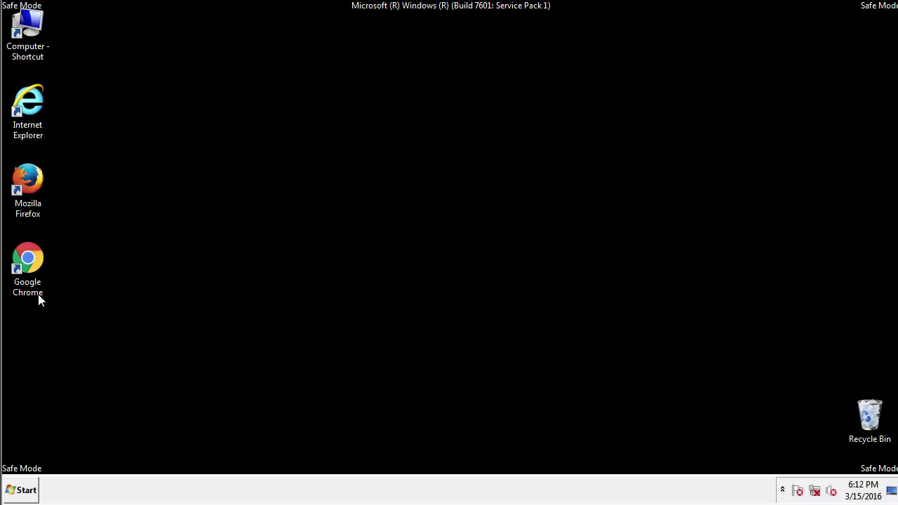
Launch the msconfig System Configuration tool from the Start menu search.
{"action": "left_click", "coordinate": [21, 490]}
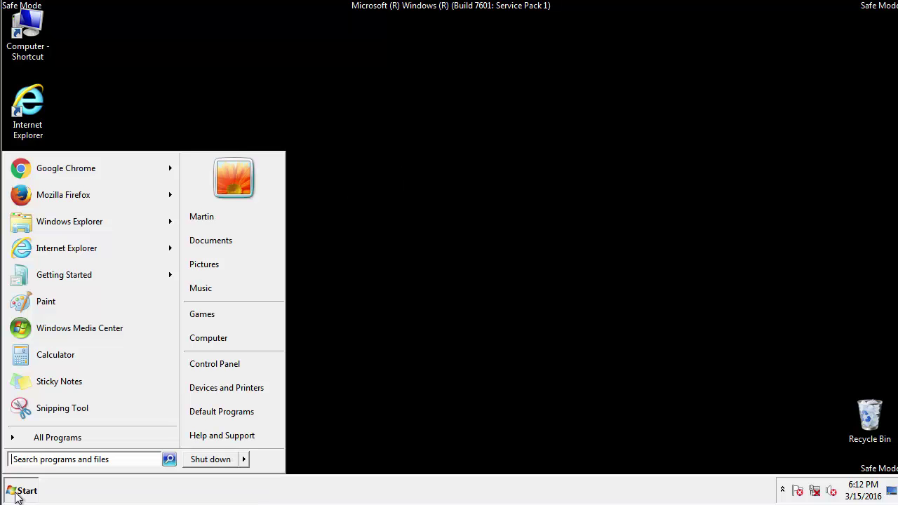
{"action": "type", "text": "msc"}
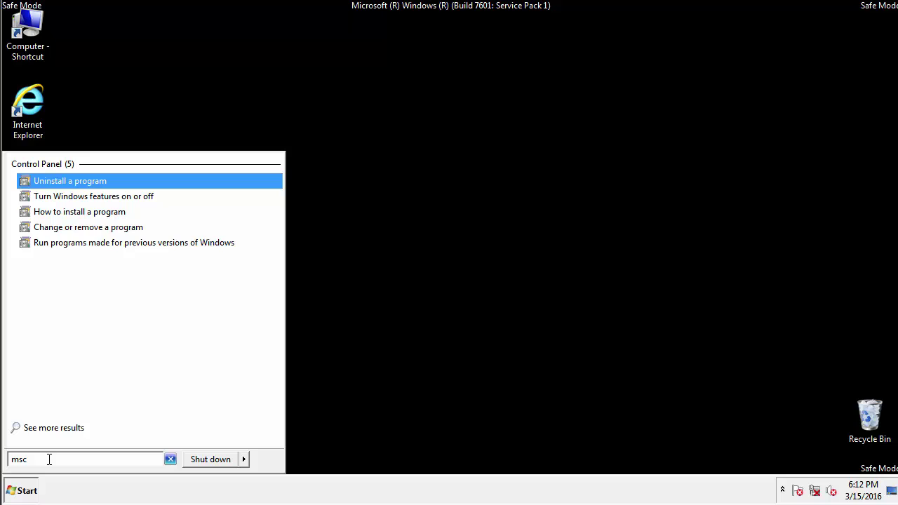
{"action": "type", "text": "onfig"}
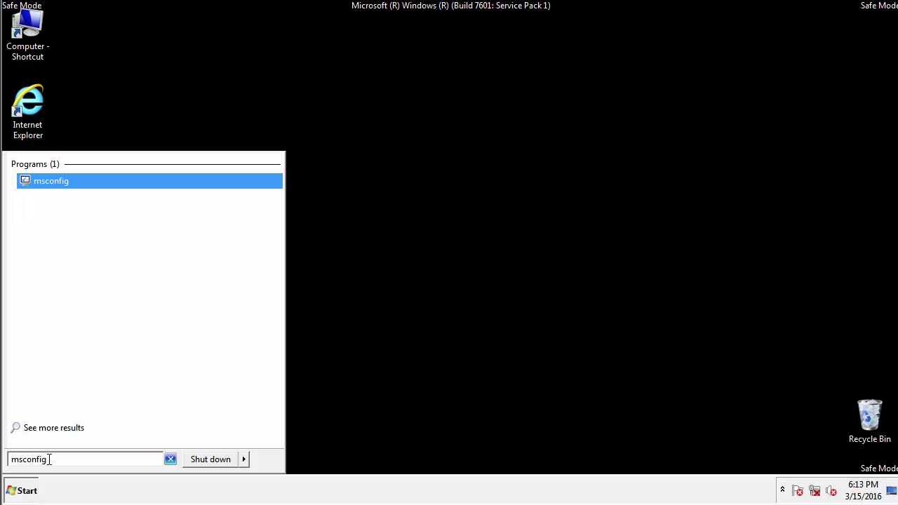
{"action": "key", "text": "Return"}
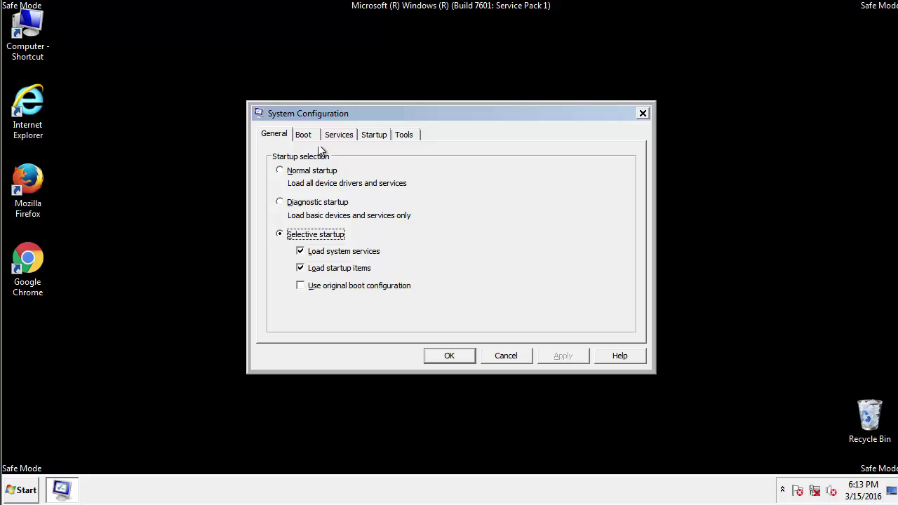
Untick Safe boot on the Boot tab, apply the change, and restart the computer.
{"action": "left_click", "coordinate": [305, 133]}
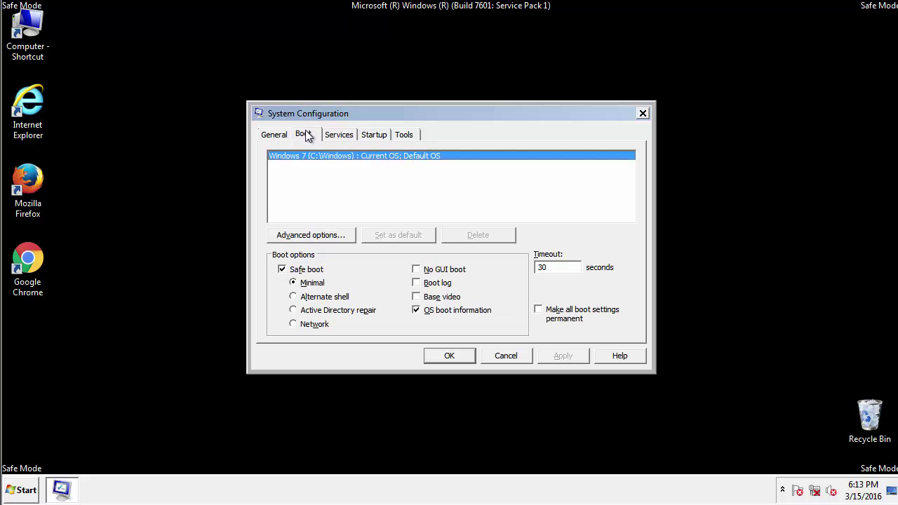
{"action": "left_click", "coordinate": [284, 270]}
{"action": "left_click", "coordinate": [564, 355]}
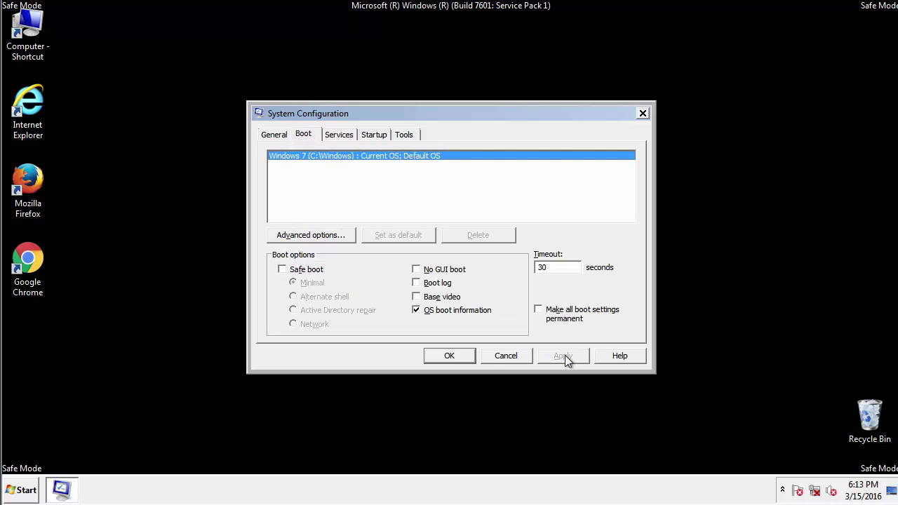
{"action": "left_click", "coordinate": [446, 356]}
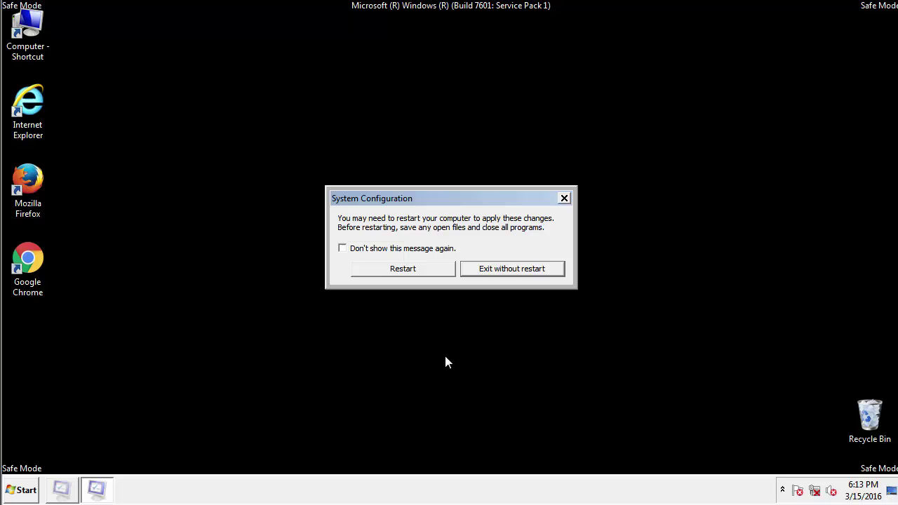
{"action": "left_click", "coordinate": [415, 274]}
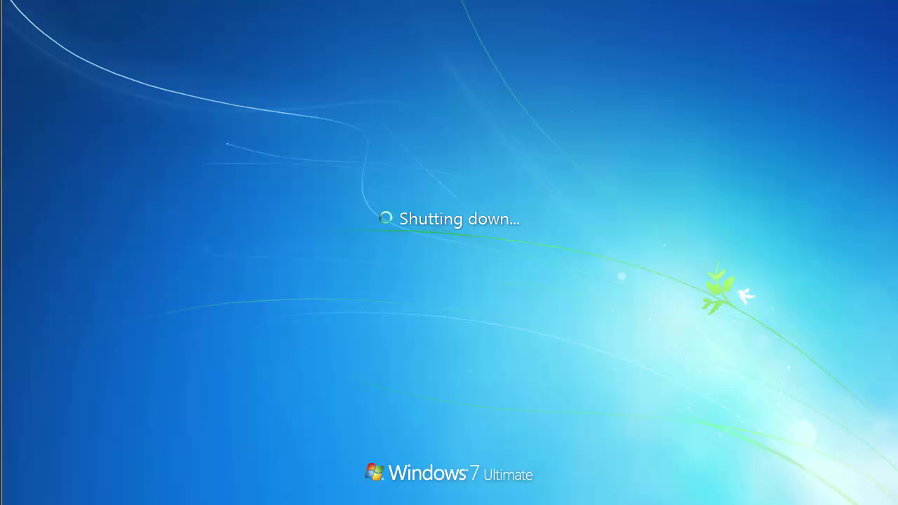